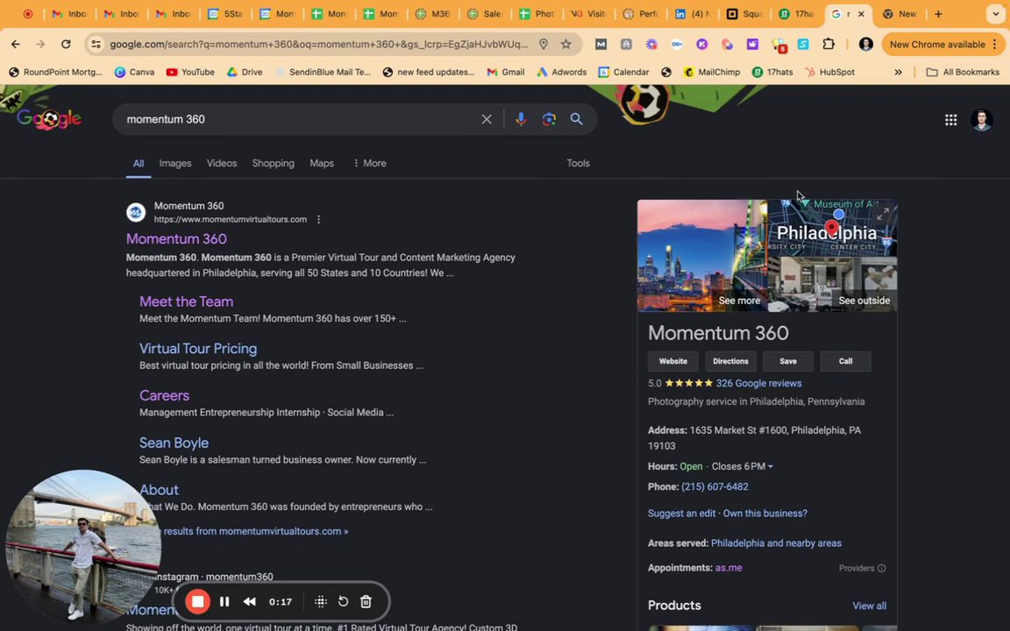
Open geoimgr.com in the empty browser tab
{"action": "key", "text": "ctrl+Tab"}
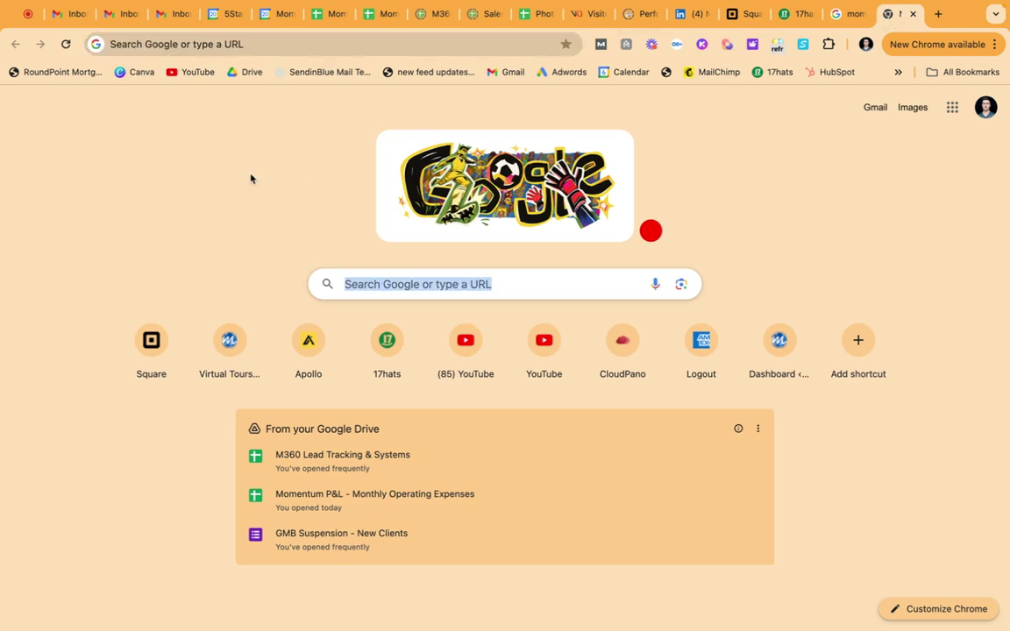
{"action": "left_click", "coordinate": [252, 44]}
{"action": "type", "text": "g"}
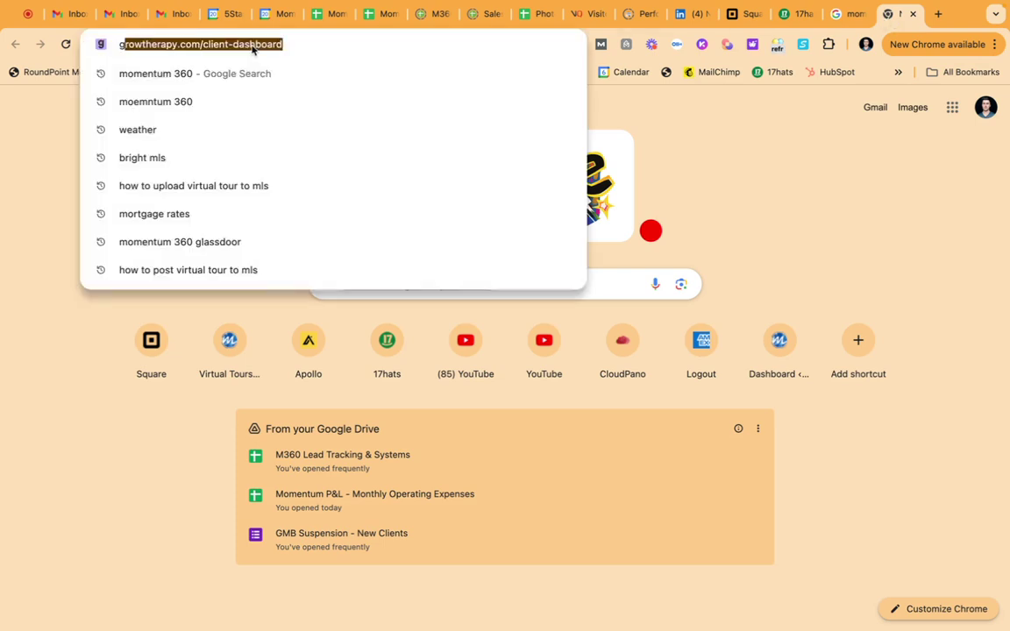
{"action": "type", "text": "eoimgr.com"}
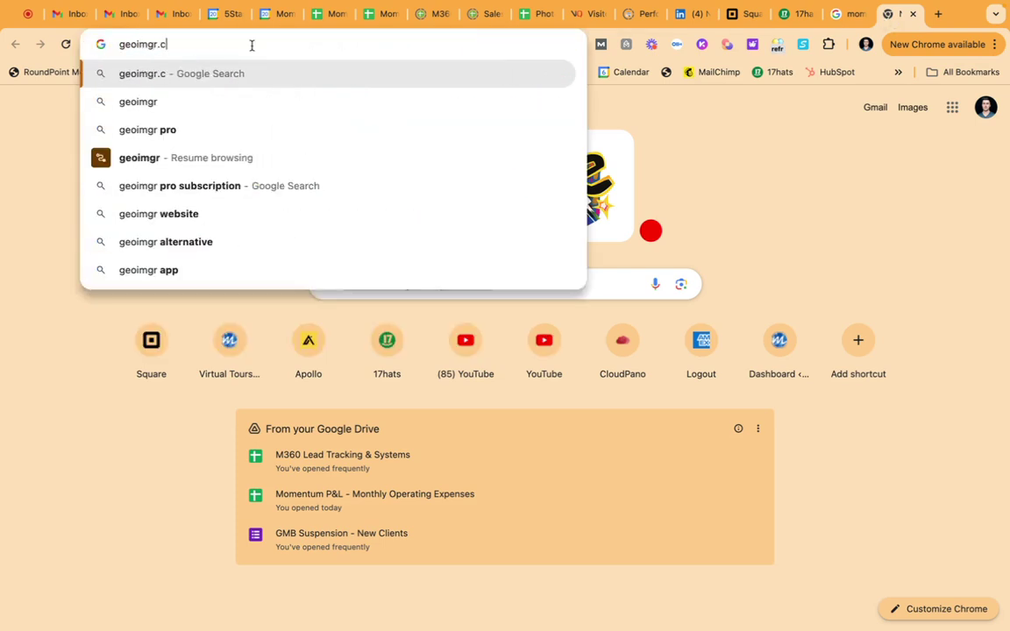
{"action": "key", "text": "Return"}
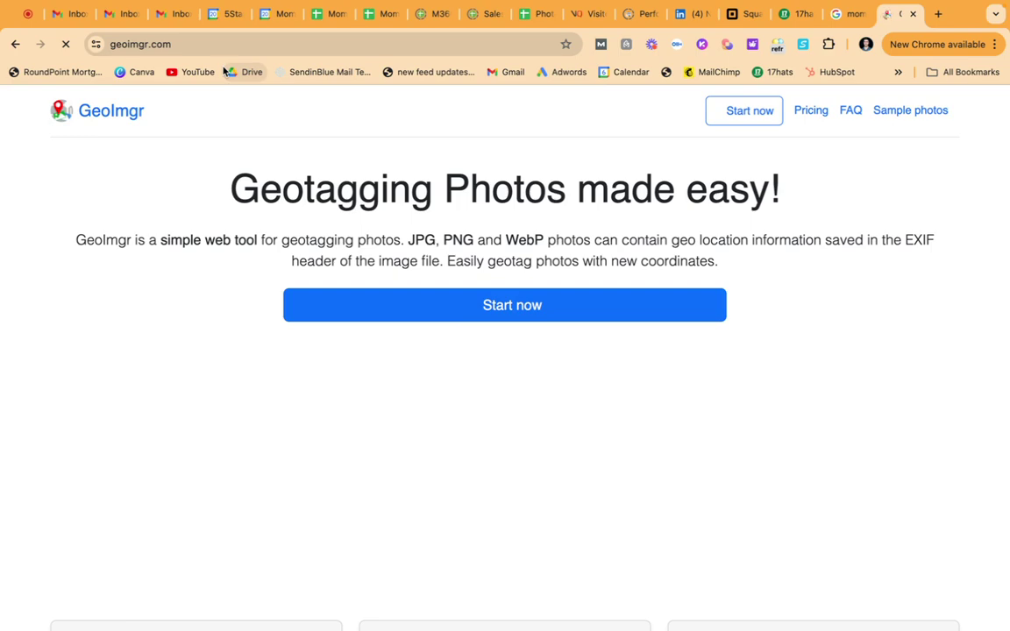
Review the homepage's supported photo formats (JPG, PNG and WebP) and start the online geotagging tool
{"action": "scroll", "coordinate": [908, 206], "scroll_direction": "down", "scroll_amount": 2}
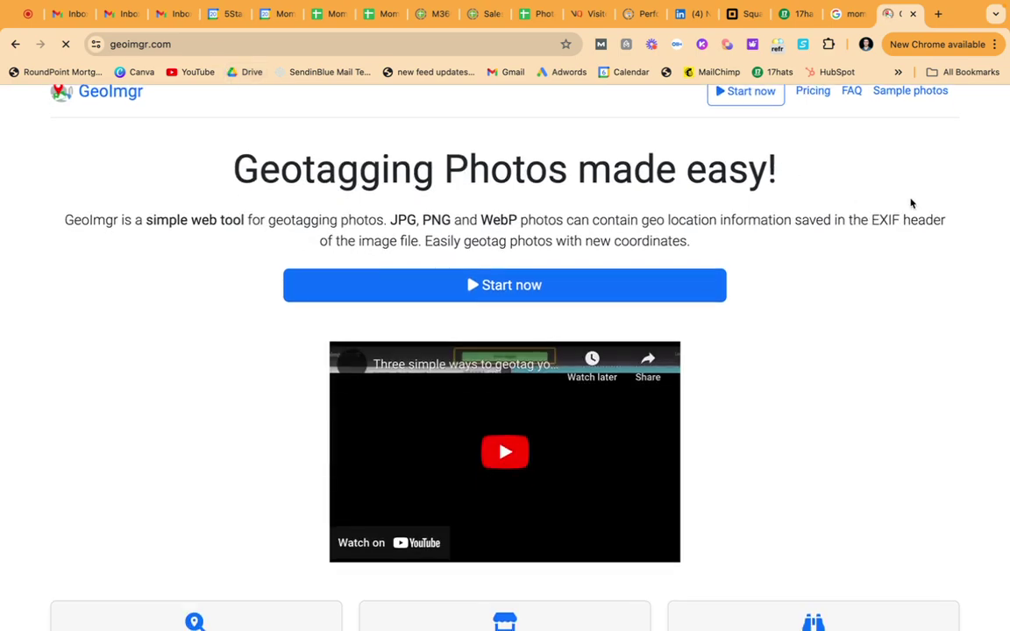
{"action": "scroll", "coordinate": [886, 225], "scroll_direction": "up", "scroll_amount": 1}
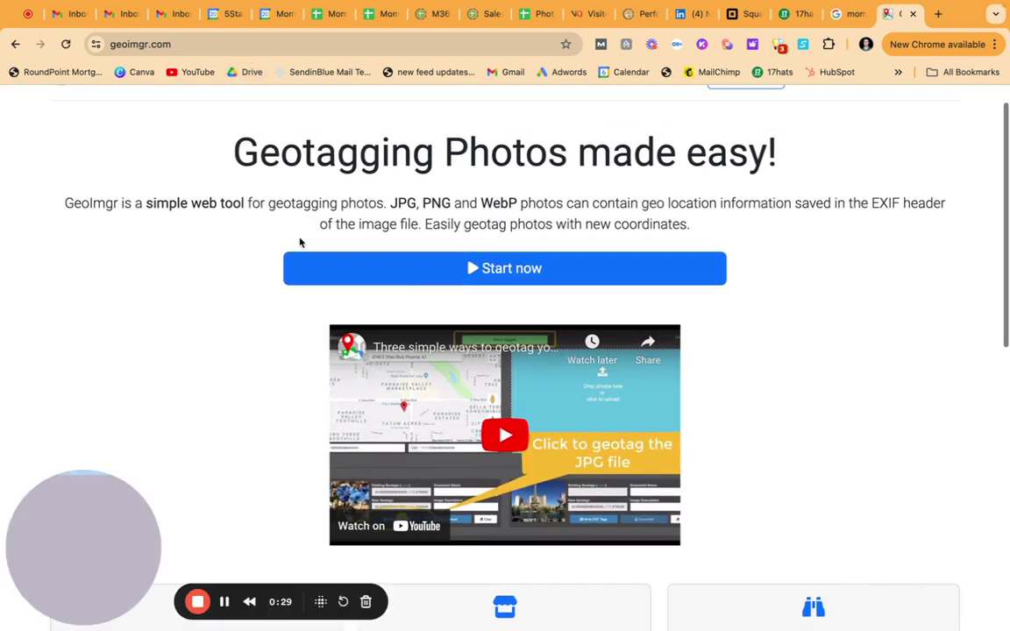
{"action": "scroll", "coordinate": [221, 318], "scroll_direction": "down", "scroll_amount": 2}
{"action": "scroll", "coordinate": [220, 320], "scroll_direction": "up", "scroll_amount": 2}
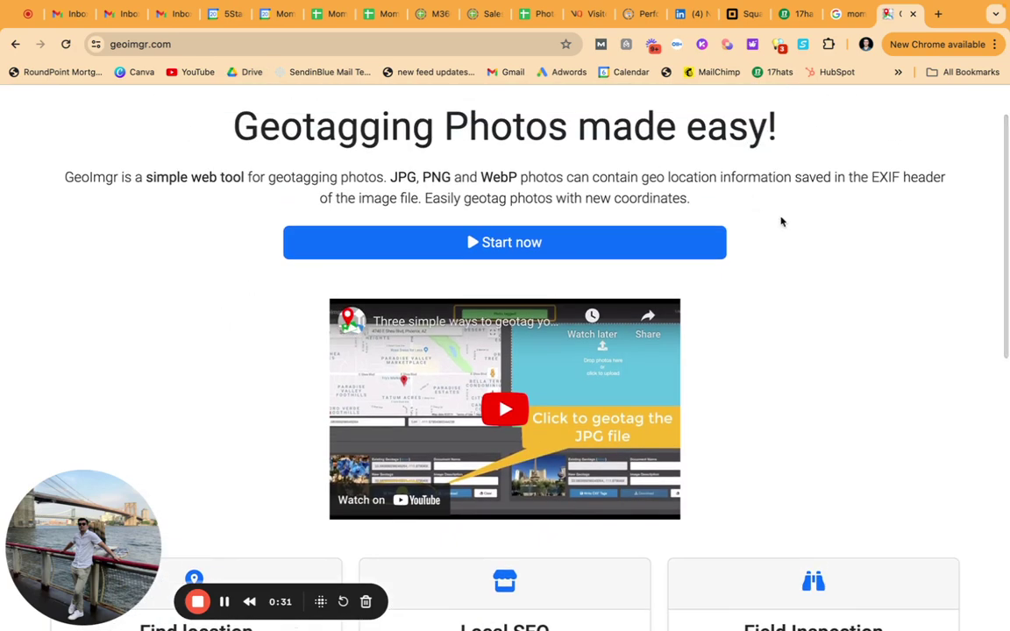
{"action": "left_click_drag", "start_coordinate": [390, 177], "coordinate": [516, 178]}
{"action": "left_click", "coordinate": [800, 352]}
{"action": "scroll", "coordinate": [801, 352], "scroll_direction": "down", "scroll_amount": 1}
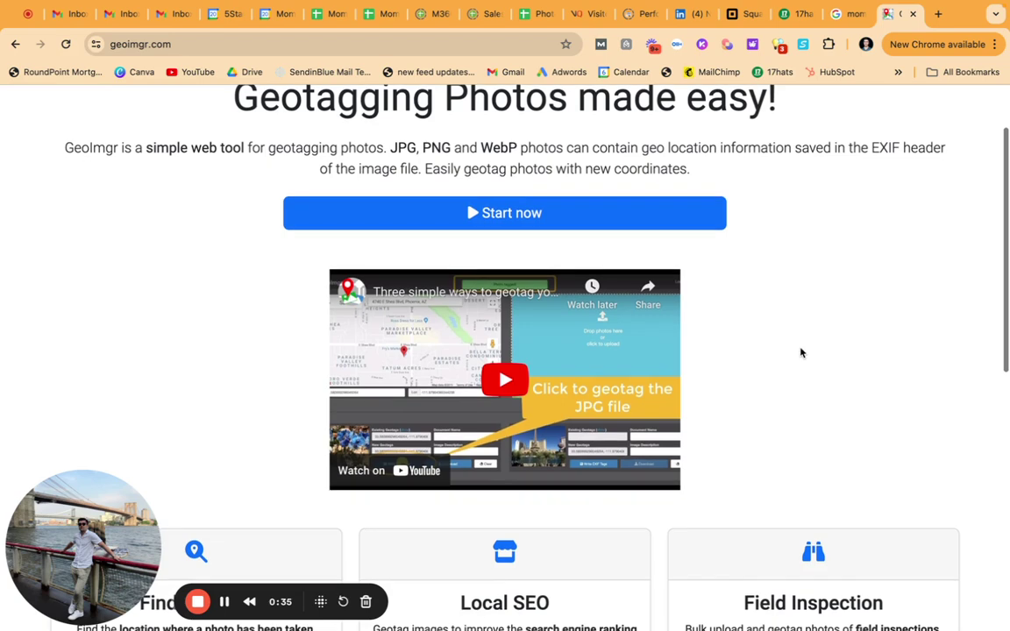
{"action": "left_click", "coordinate": [564, 216]}
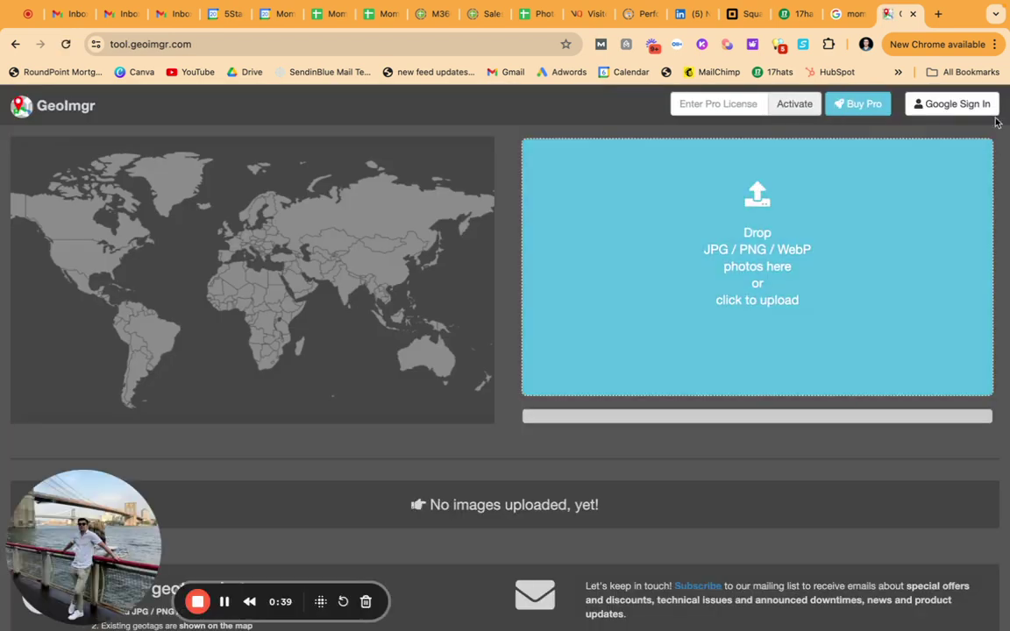
Sign in to GeoImgr with the first listed Google account
{"action": "left_click", "coordinate": [958, 107]}
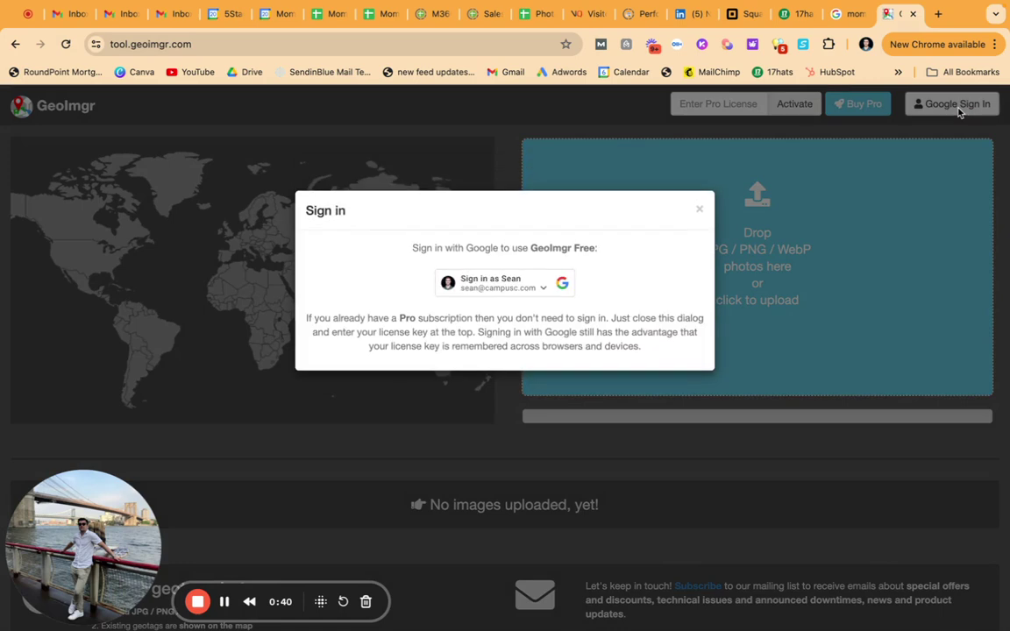
{"action": "left_click", "coordinate": [504, 293]}
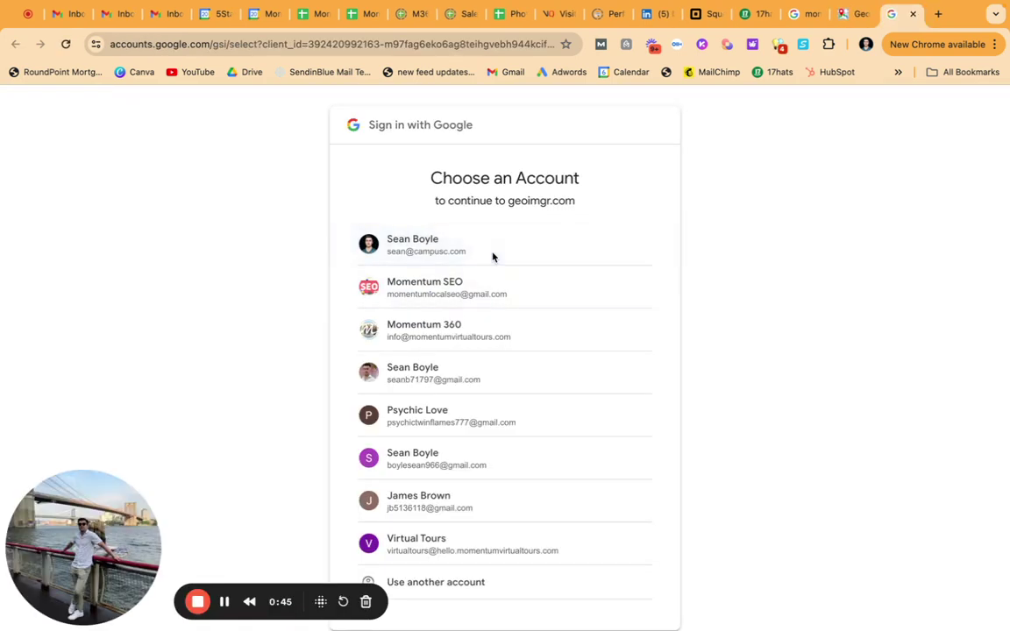
{"action": "left_click", "coordinate": [493, 256]}
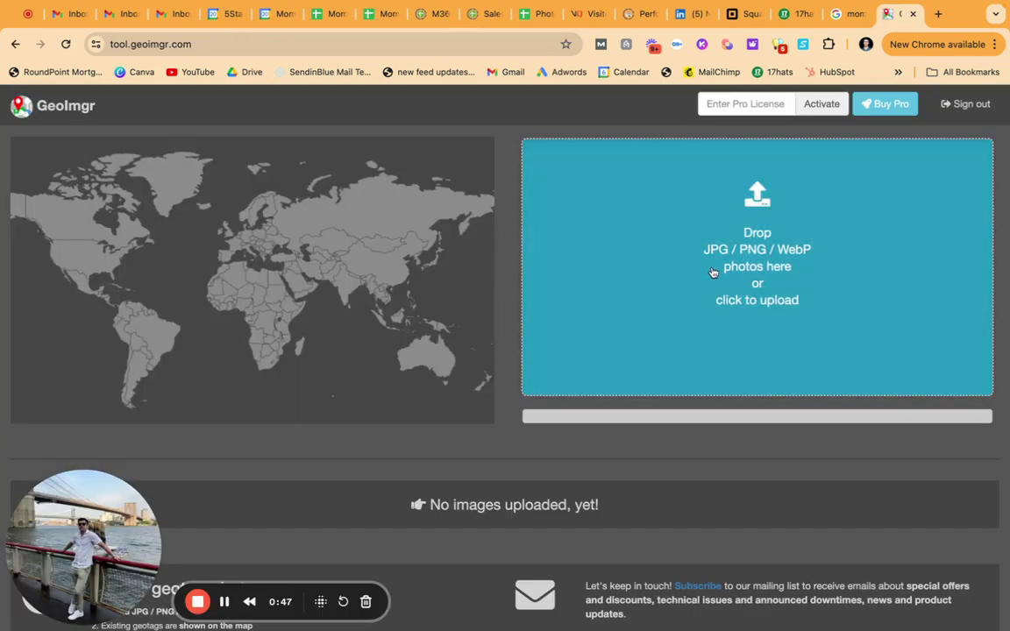
Upload the image (7)(8).png from the Downloads folder and dismiss the PNG and WebP notice
{"action": "left_click", "coordinate": [713, 273]}
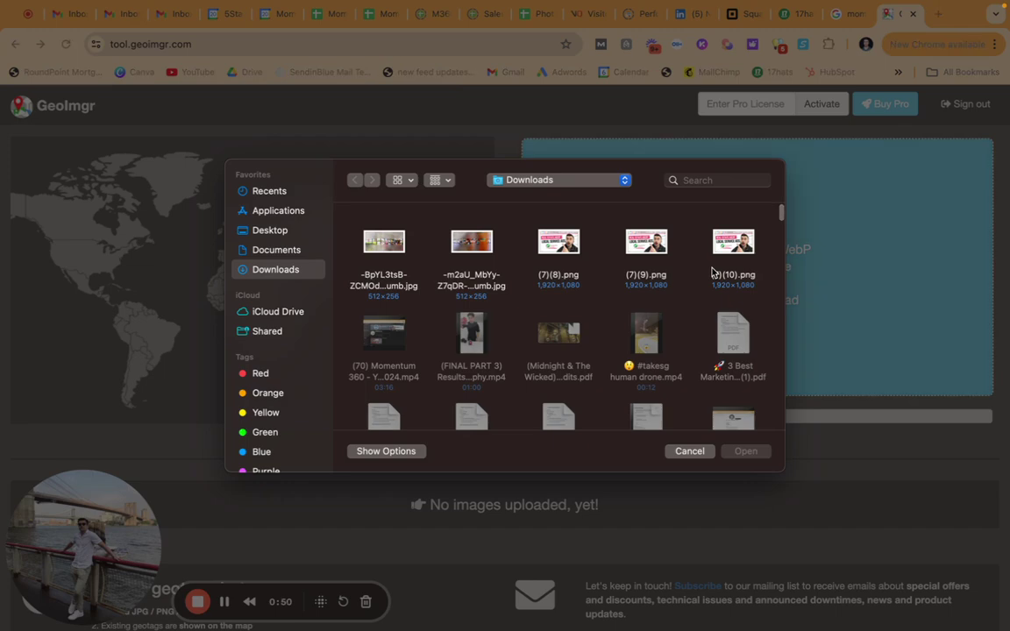
{"action": "left_click", "coordinate": [574, 252]}
{"action": "left_click", "coordinate": [747, 451]}
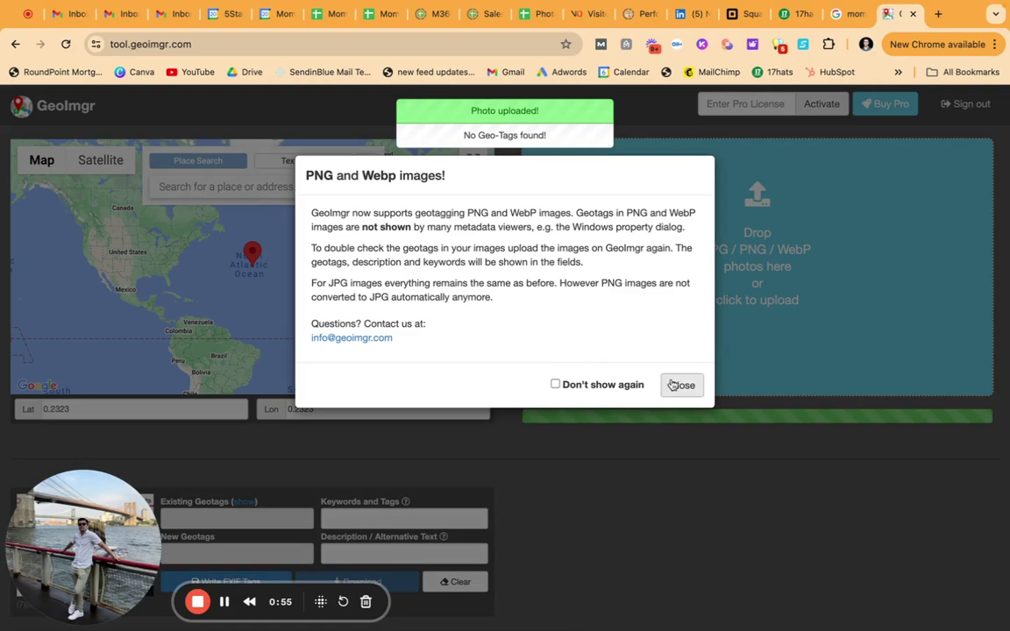
{"action": "left_click", "coordinate": [681, 386]}
Search Google for "philadelphia coordinates" in the tab holding the Momentum 360 search results
{"action": "scroll", "coordinate": [351, 333], "scroll_direction": "down", "scroll_amount": 5}
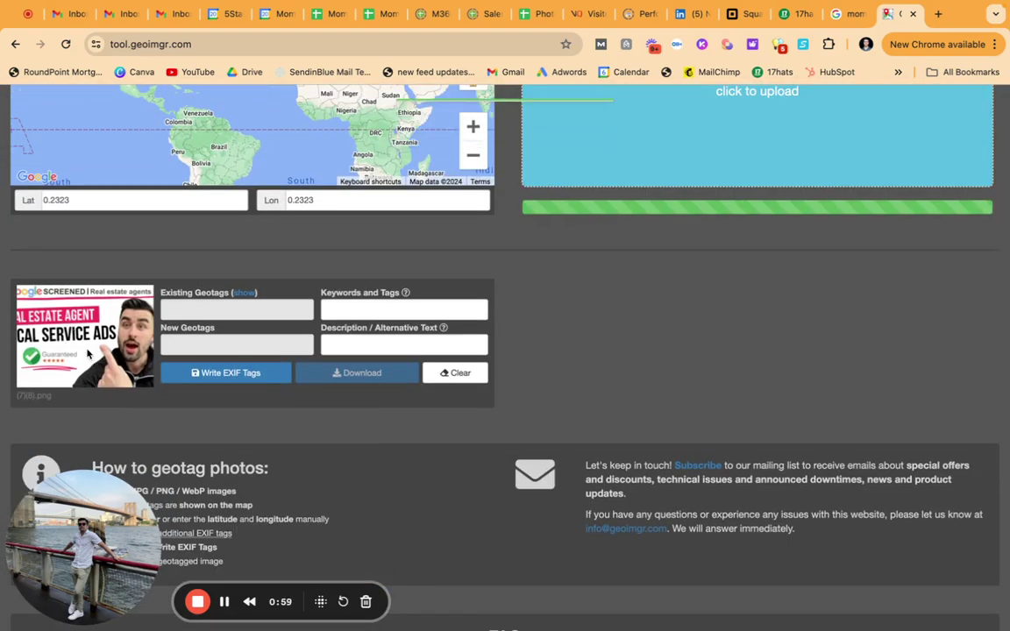
{"action": "scroll", "coordinate": [88, 353], "scroll_direction": "up", "scroll_amount": 1}
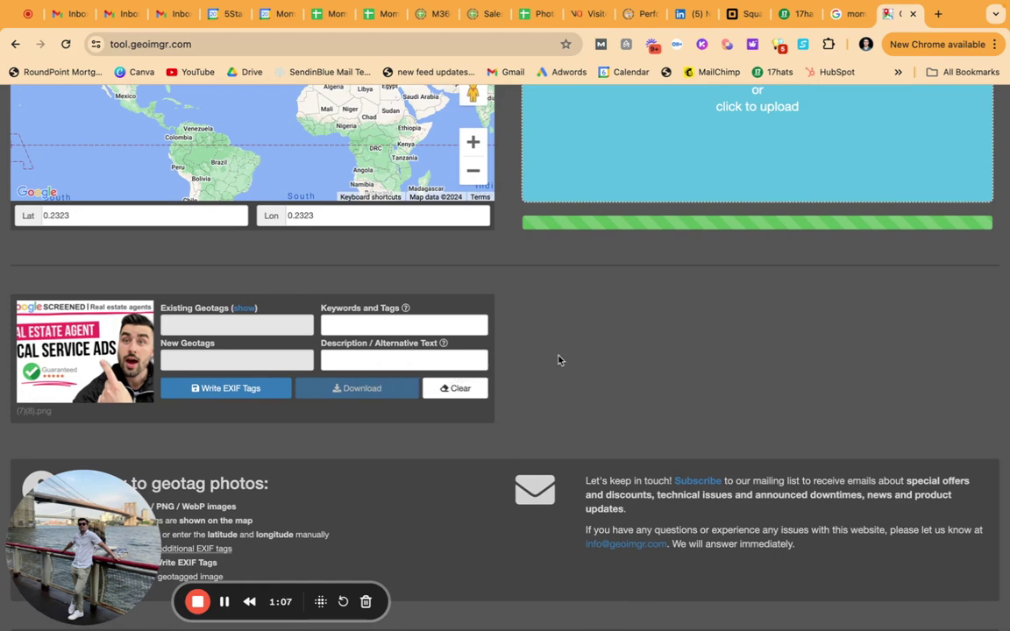
{"action": "scroll", "coordinate": [560, 360], "scroll_direction": "up", "scroll_amount": 4}
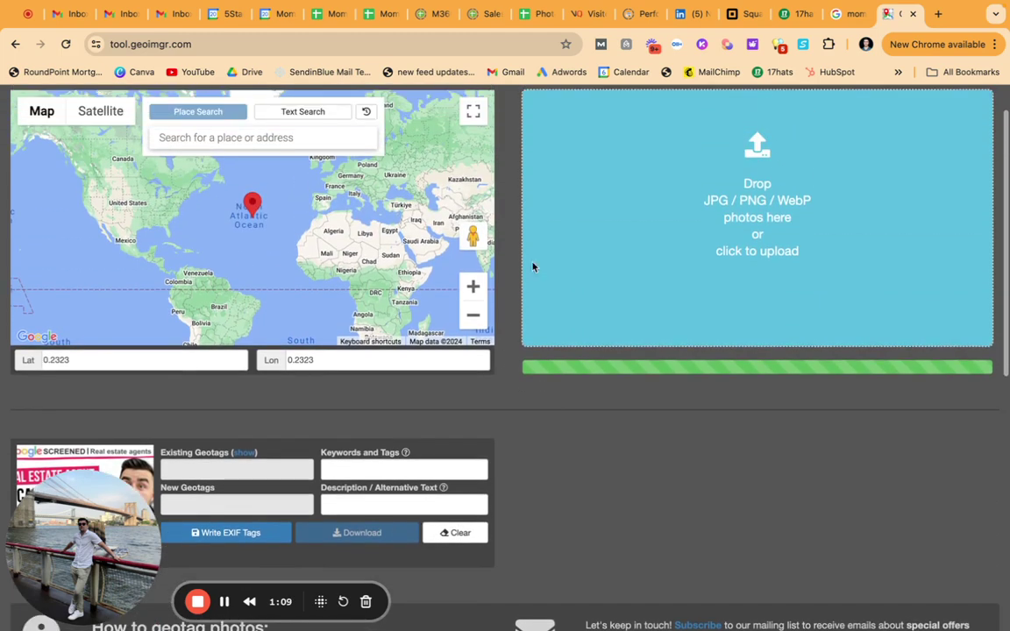
{"action": "left_click", "coordinate": [847, 12]}
{"action": "left_click", "coordinate": [368, 44]}
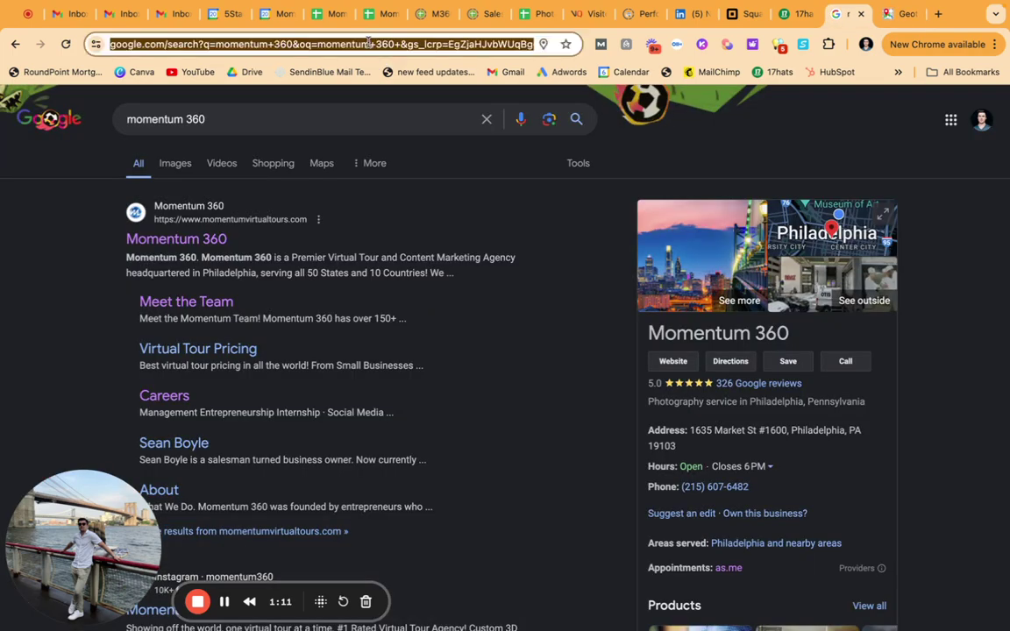
{"action": "type", "text": "philadel"}
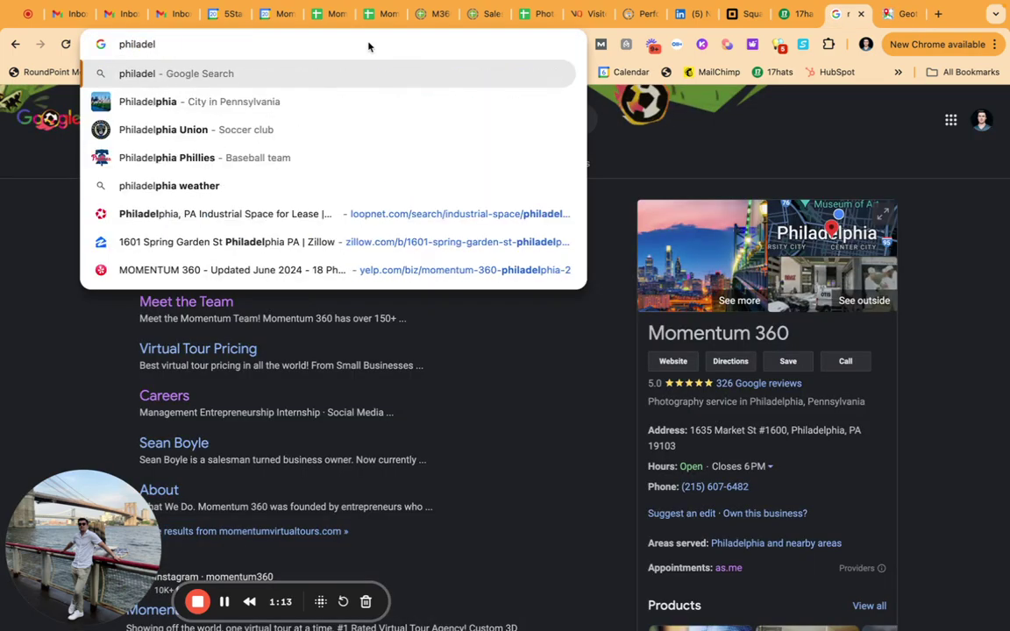
{"action": "type", "text": "phia coordinates"}
{"action": "key", "text": "Return"}
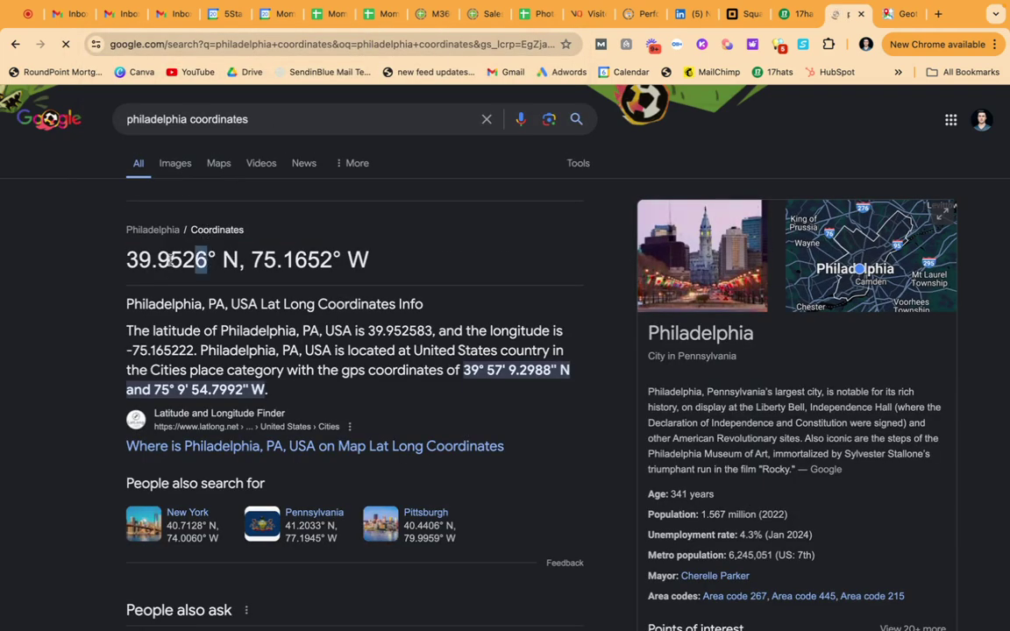
Copy Philadelphia's latitude from the search result and set the GeoImgr latitude to 39.9526
{"action": "left_click_drag", "start_coordinate": [208, 260], "coordinate": [118, 259]}
{"action": "right_click", "coordinate": [149, 263]}
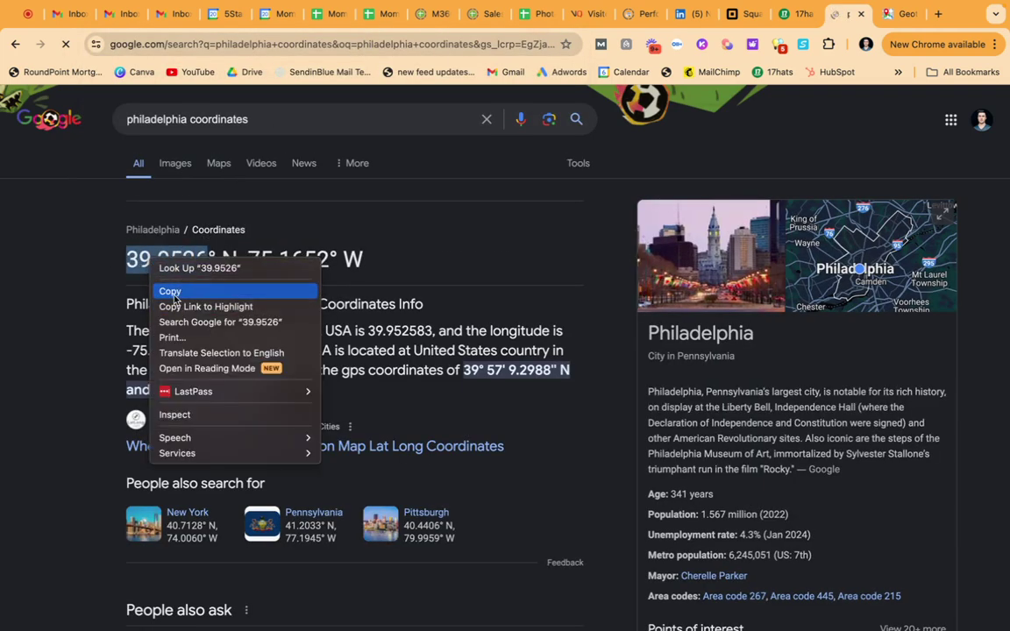
{"action": "left_click", "coordinate": [171, 291]}
{"action": "left_click", "coordinate": [898, 14]}
{"action": "double_click", "coordinate": [192, 360]}
{"action": "key", "text": "BackSpace"}
{"action": "key", "text": "super+v"}
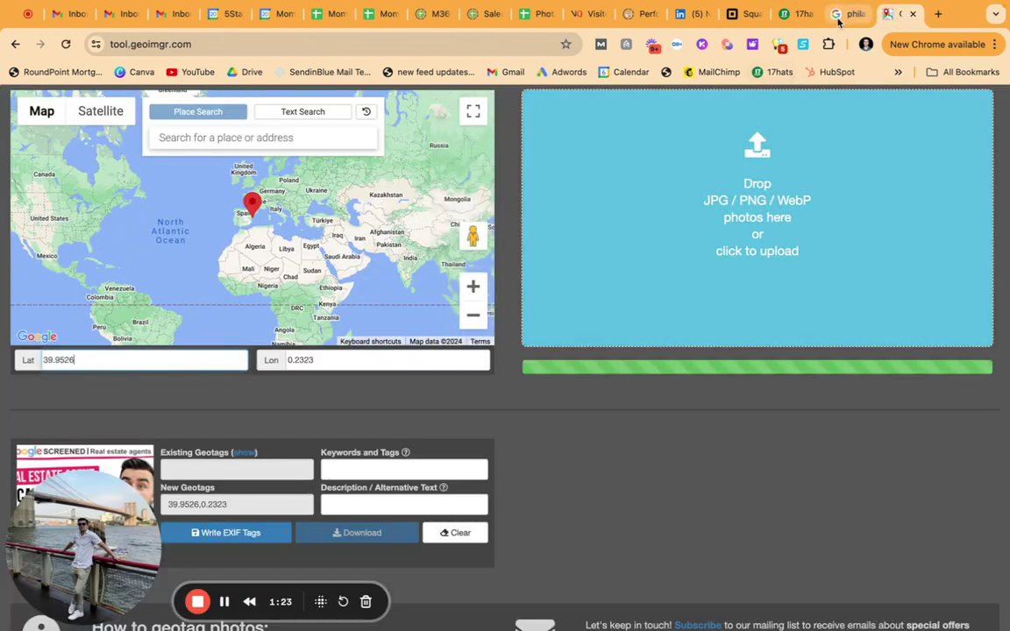
Copy Philadelphia's longitude from the search result and set the GeoImgr longitude to -75.1652, adding the minus sign for west
{"action": "left_click", "coordinate": [846, 14]}
{"action": "left_click_drag", "start_coordinate": [329, 257], "coordinate": [245, 258]}
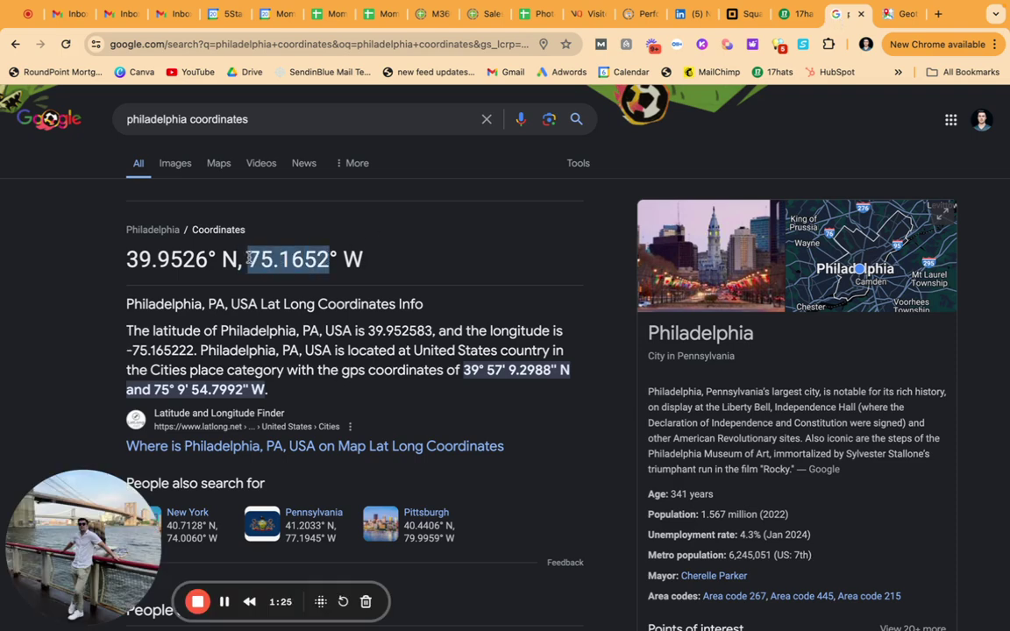
{"action": "right_click", "coordinate": [282, 256]}
{"action": "left_click", "coordinate": [302, 287]}
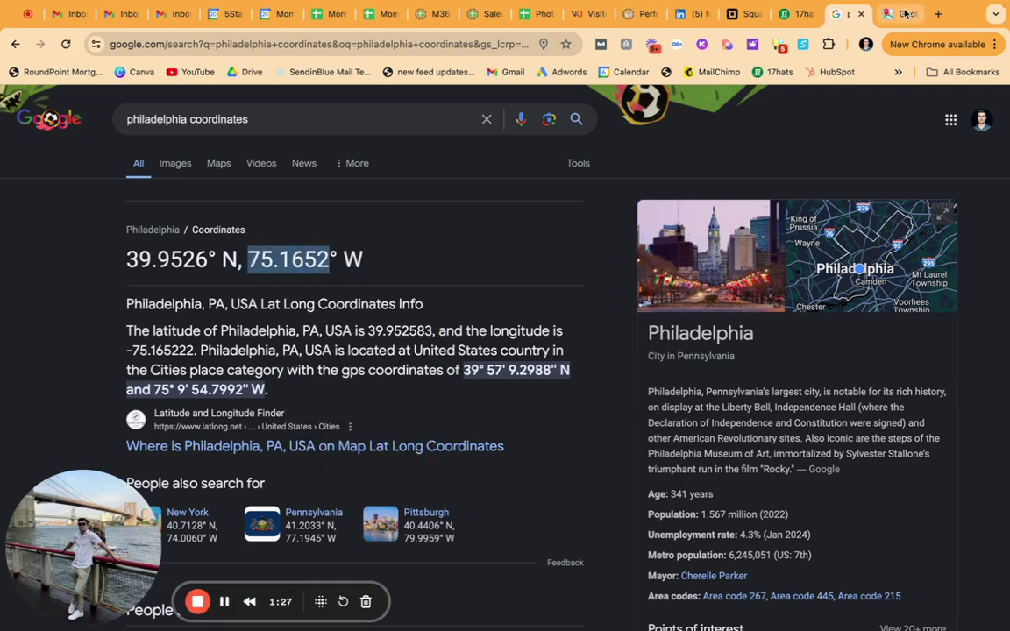
{"action": "left_click", "coordinate": [892, 14]}
{"action": "left_click", "coordinate": [321, 361]}
{"action": "left_click_drag", "start_coordinate": [321, 360], "coordinate": [282, 361]}
{"action": "key", "text": "BackSpace"}
{"action": "key", "text": "super+v"}
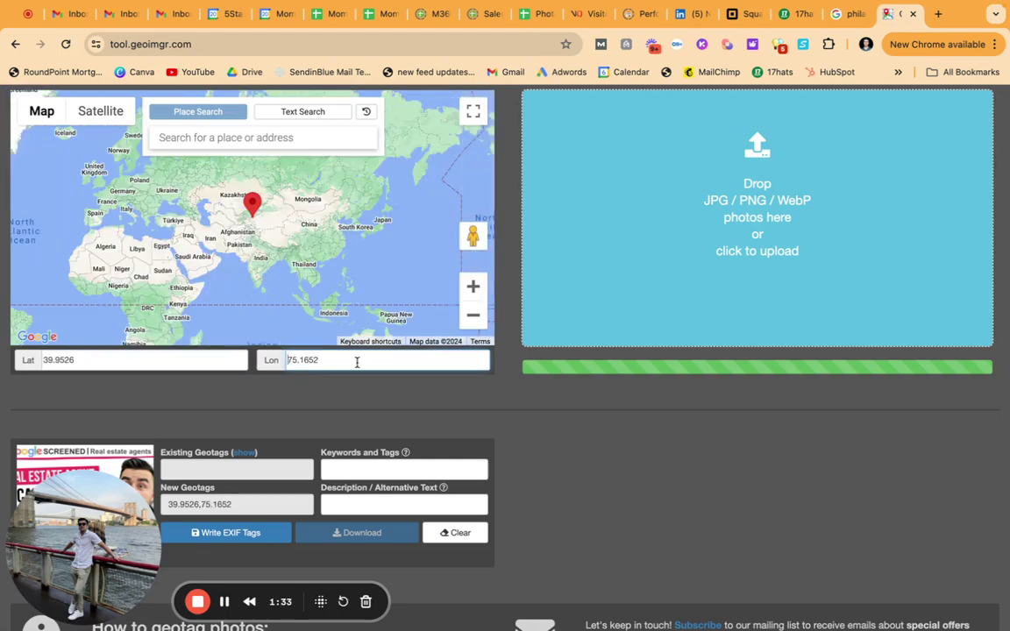
{"action": "key", "text": "super+Left"}
{"action": "type", "text": "-"}
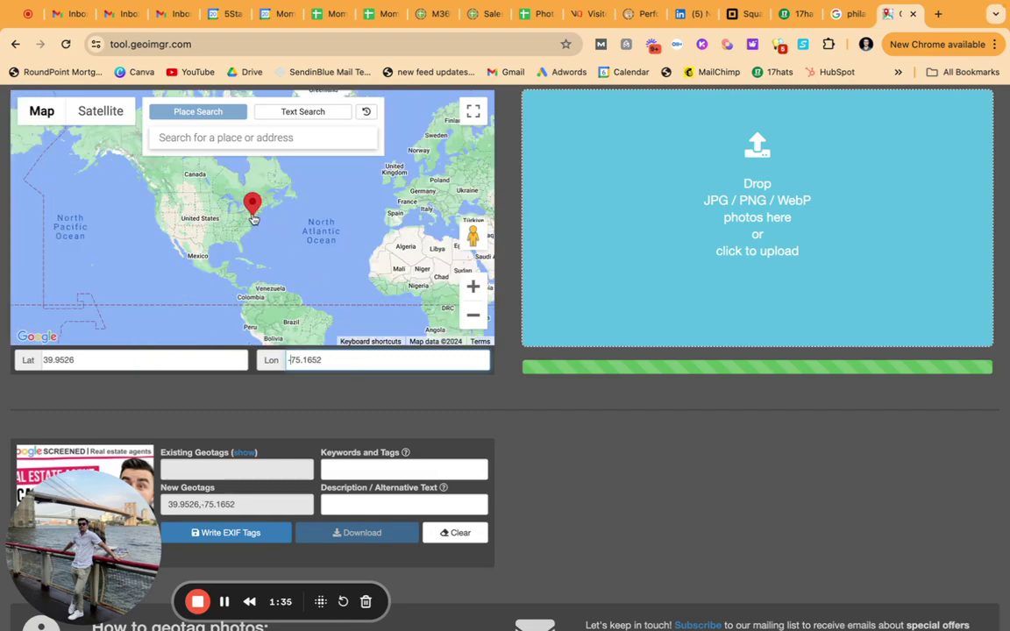
Check the marker's location on the map and enter "local service ads for philadelphia realtors" as the photo's keywords and tags
{"action": "scroll", "coordinate": [253, 215], "scroll_direction": "up", "scroll_amount": 5}
{"action": "scroll", "coordinate": [253, 214], "scroll_direction": "up", "scroll_amount": 3}
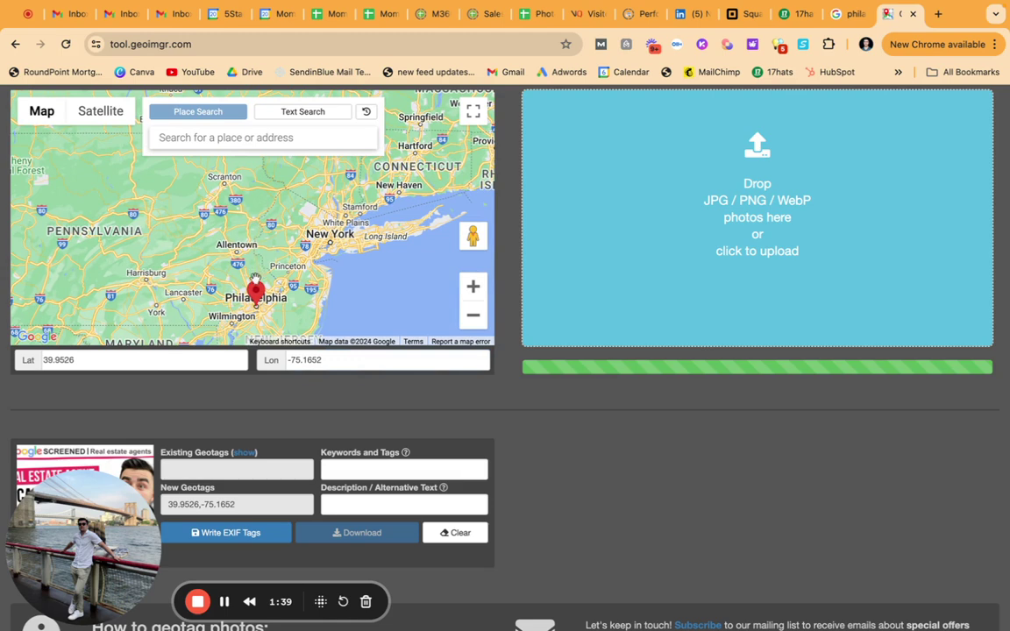
{"action": "scroll", "coordinate": [372, 420], "scroll_direction": "down", "scroll_amount": 1}
{"action": "left_click", "coordinate": [365, 422]}
{"action": "scroll", "coordinate": [365, 422], "scroll_direction": "down", "scroll_amount": 2}
{"action": "type", "text": "rea"}
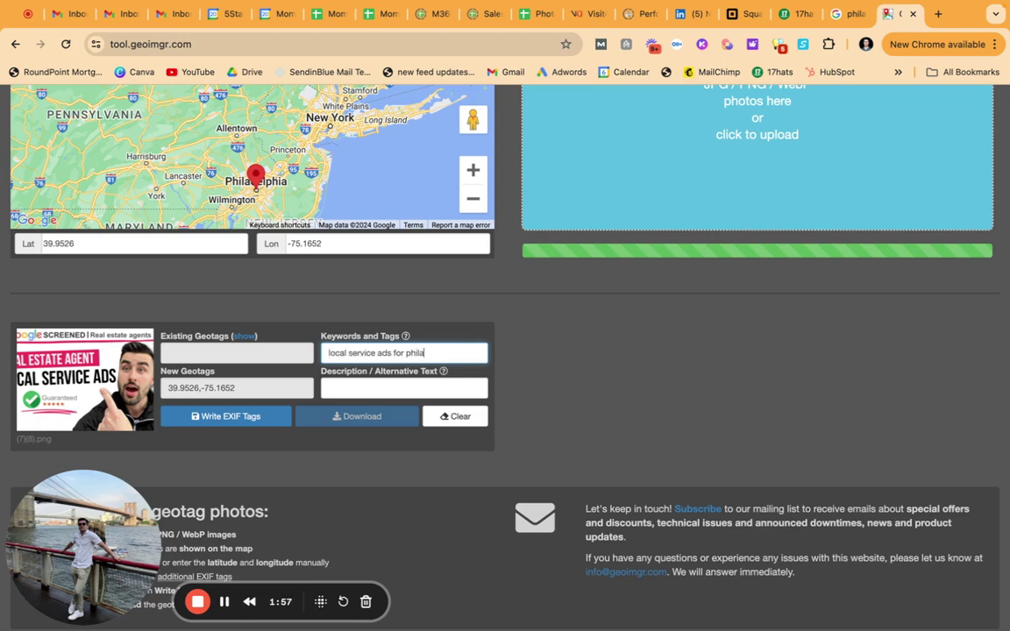
{"action": "type", "text": "s"}
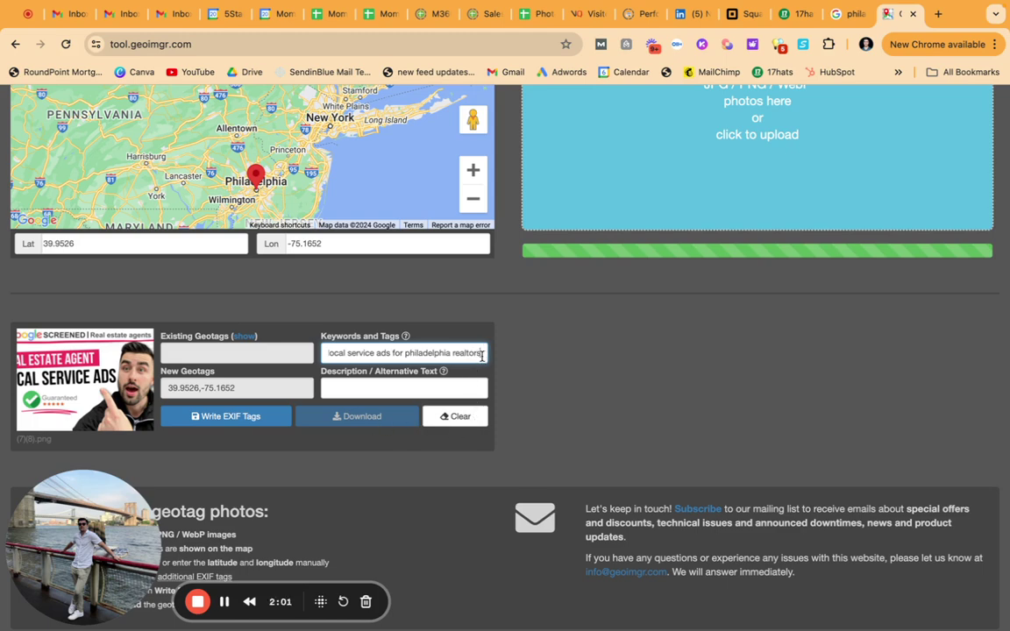
Copy the keyword text "local service ads for philadelphia realtors" into the photo's description / alternative text
{"action": "left_click_drag", "start_coordinate": [328, 354], "coordinate": [491, 361]}
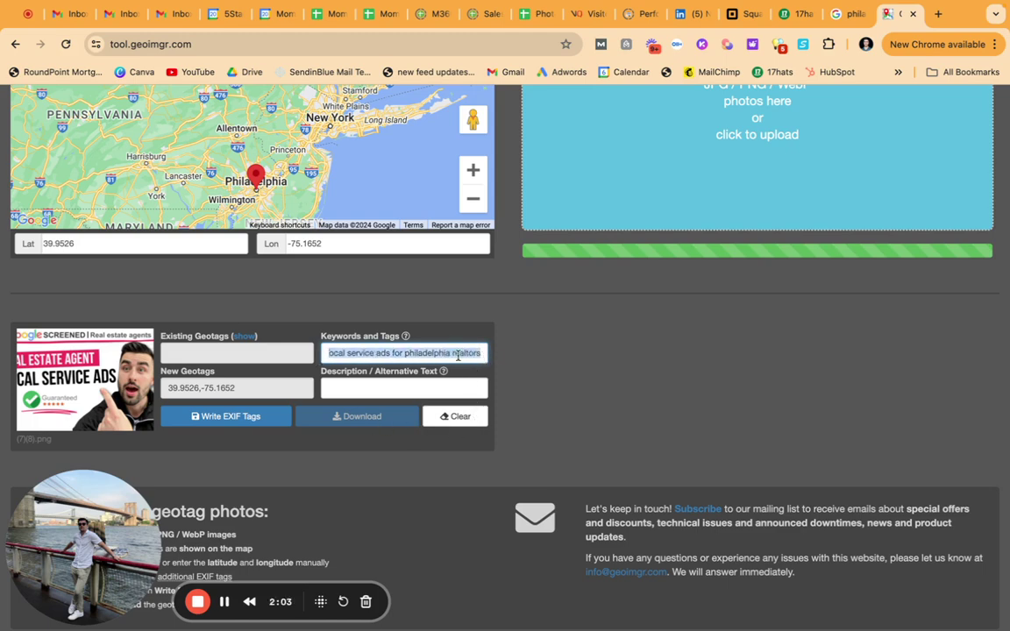
{"action": "right_click", "coordinate": [457, 355]}
{"action": "left_click", "coordinate": [478, 376]}
{"action": "left_click", "coordinate": [402, 386]}
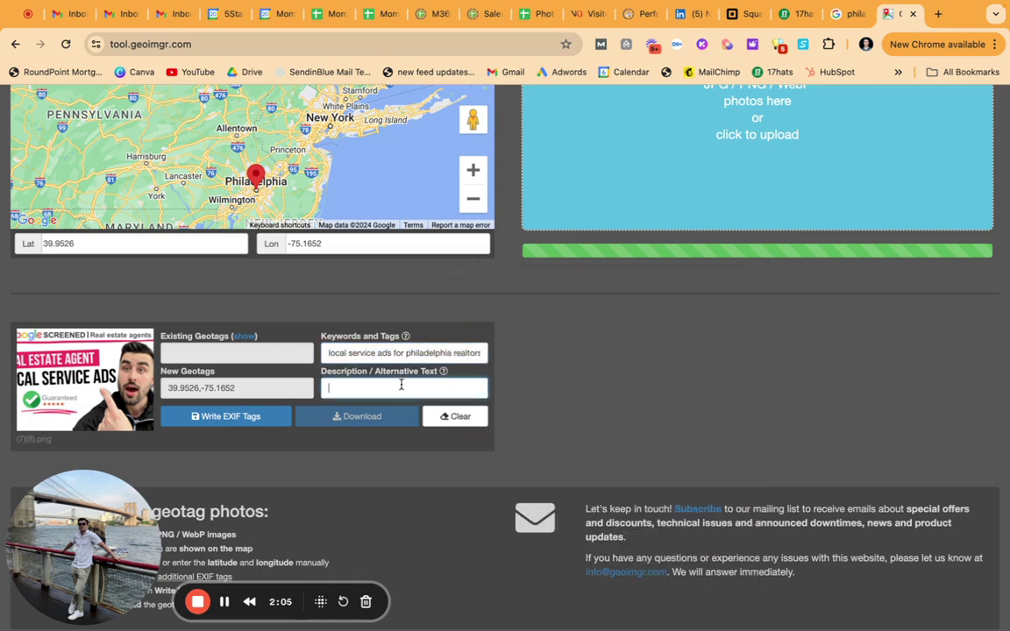
{"action": "key", "text": "super+v"}
Write the EXIF tags to the photo and download the geotagged image
{"action": "left_click", "coordinate": [246, 417]}
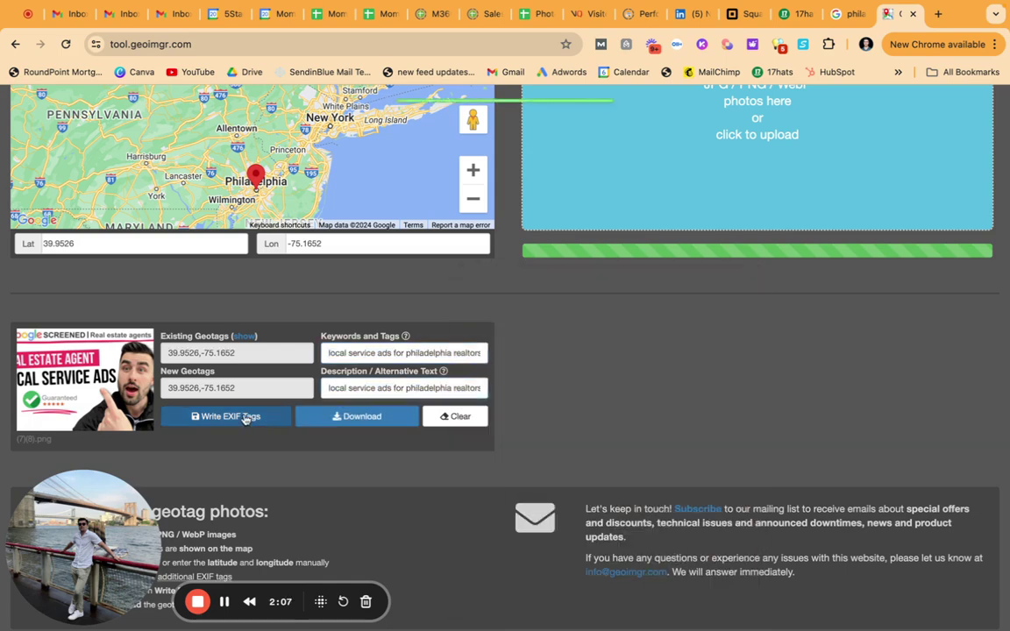
{"action": "left_click", "coordinate": [376, 424]}
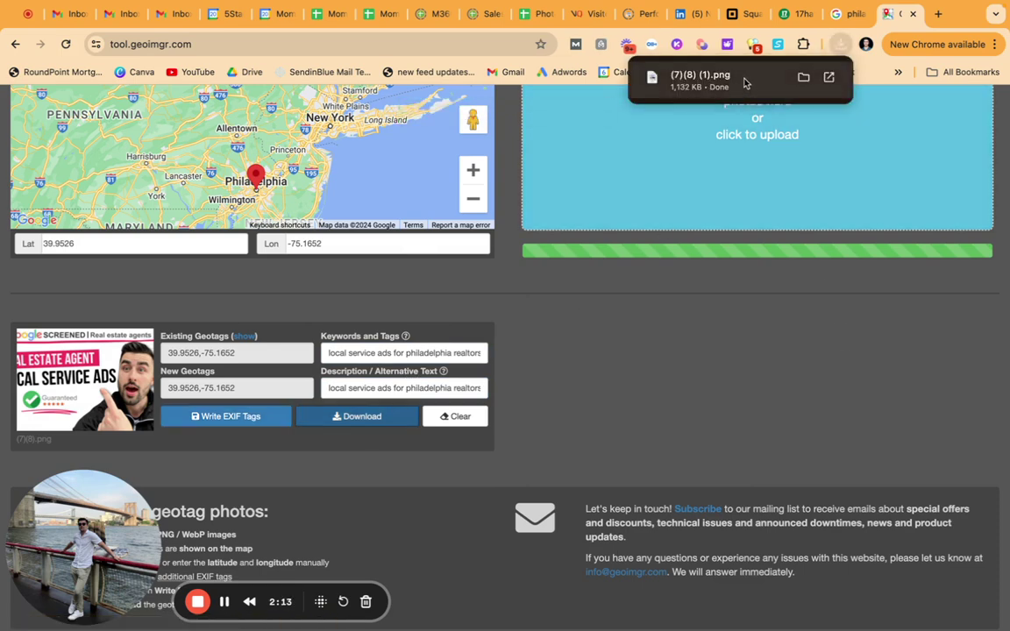
{"action": "scroll", "coordinate": [501, 244], "scroll_direction": "up", "scroll_amount": 2}
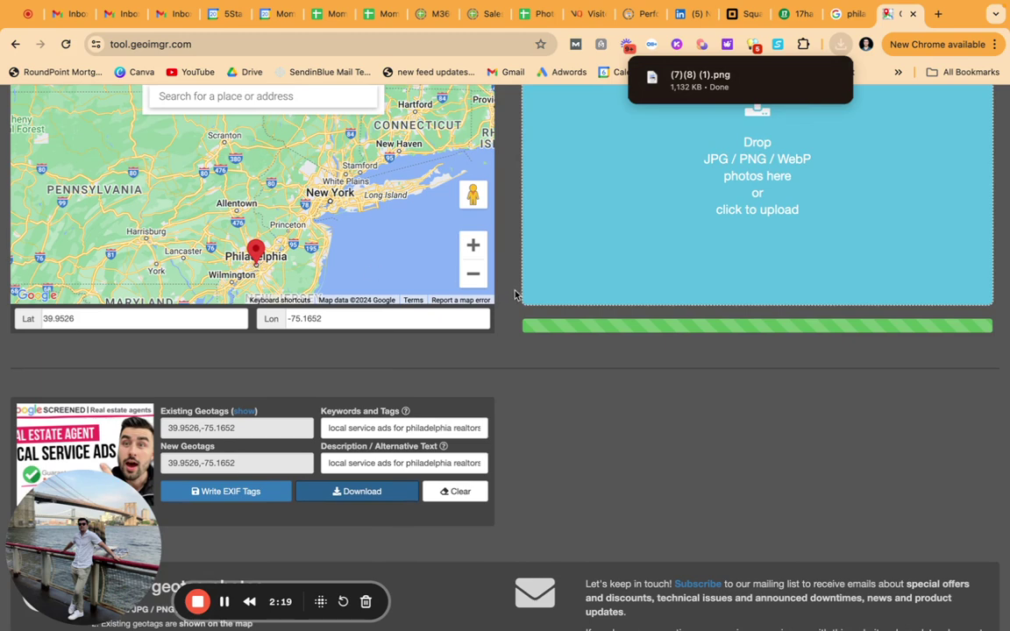
{"action": "scroll", "coordinate": [468, 287], "scroll_direction": "up", "scroll_amount": 2}
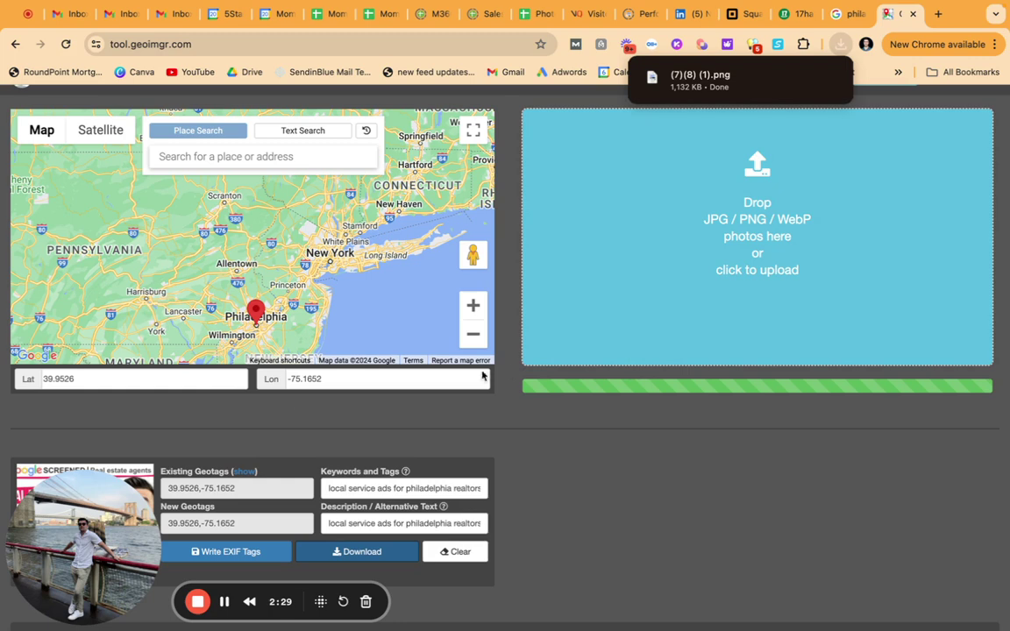
Check the downloaded geotagged PNG and search Google for "momentum 360"
{"action": "scroll", "coordinate": [407, 420], "scroll_direction": "down", "scroll_amount": 1}
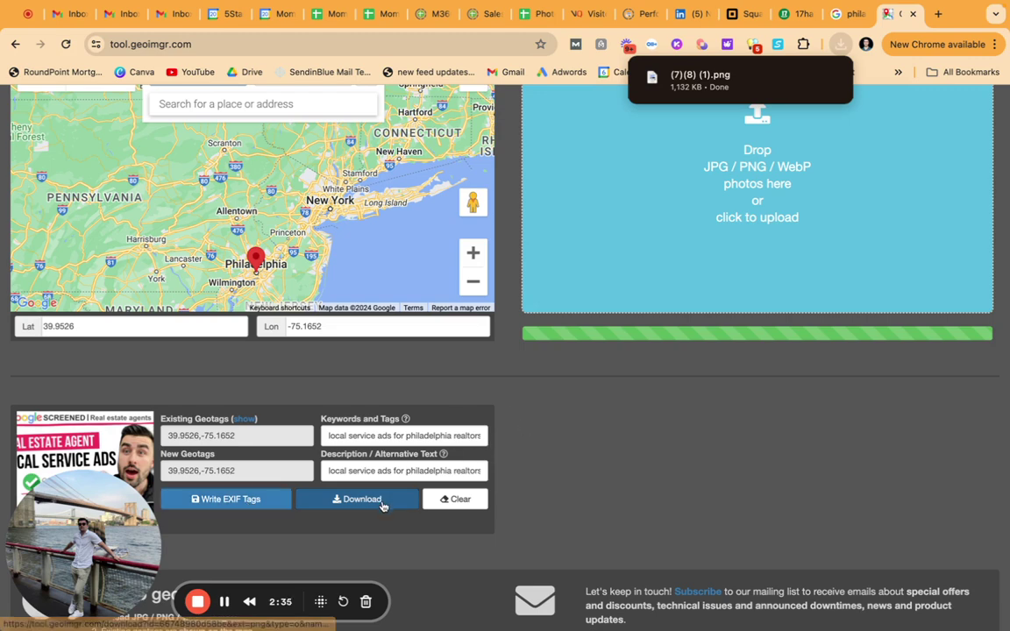
{"action": "mouse_move", "coordinate": [736, 83]}
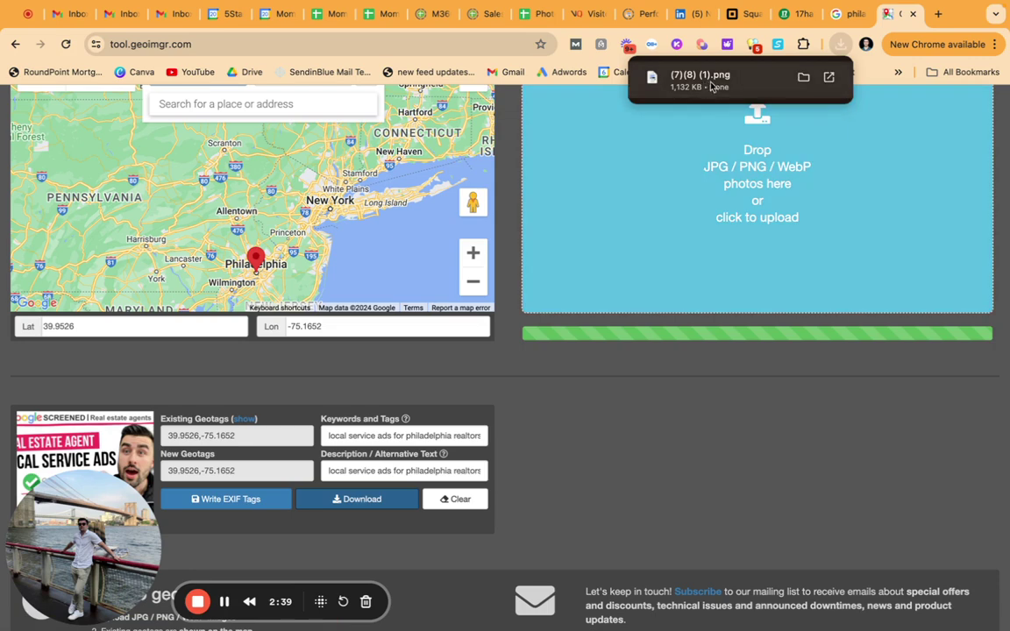
{"action": "left_click", "coordinate": [849, 14]}
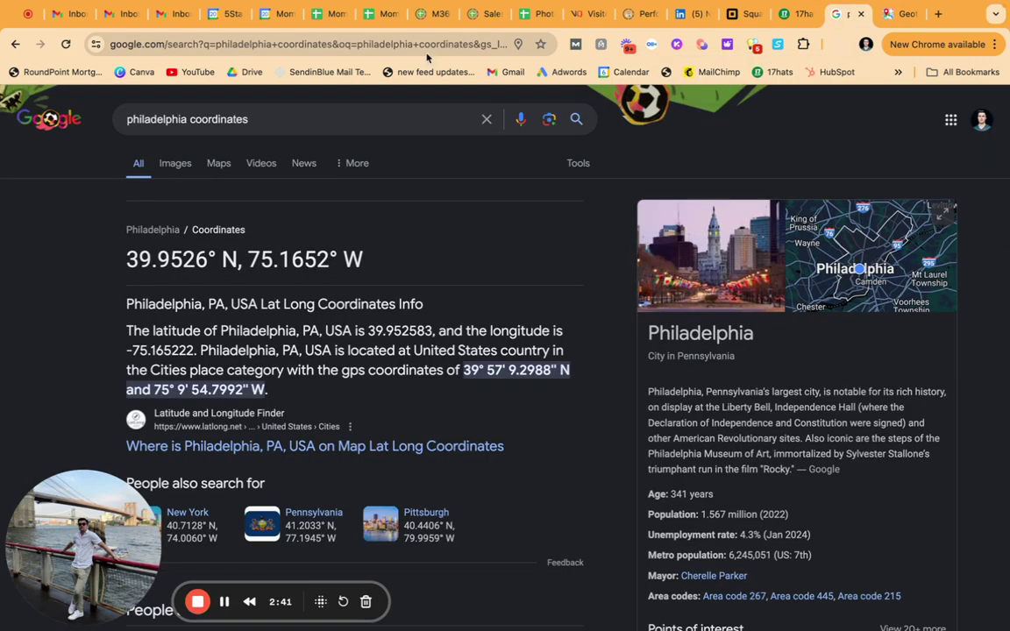
{"action": "left_click", "coordinate": [462, 43]}
{"action": "type", "text": "momentum 360"}
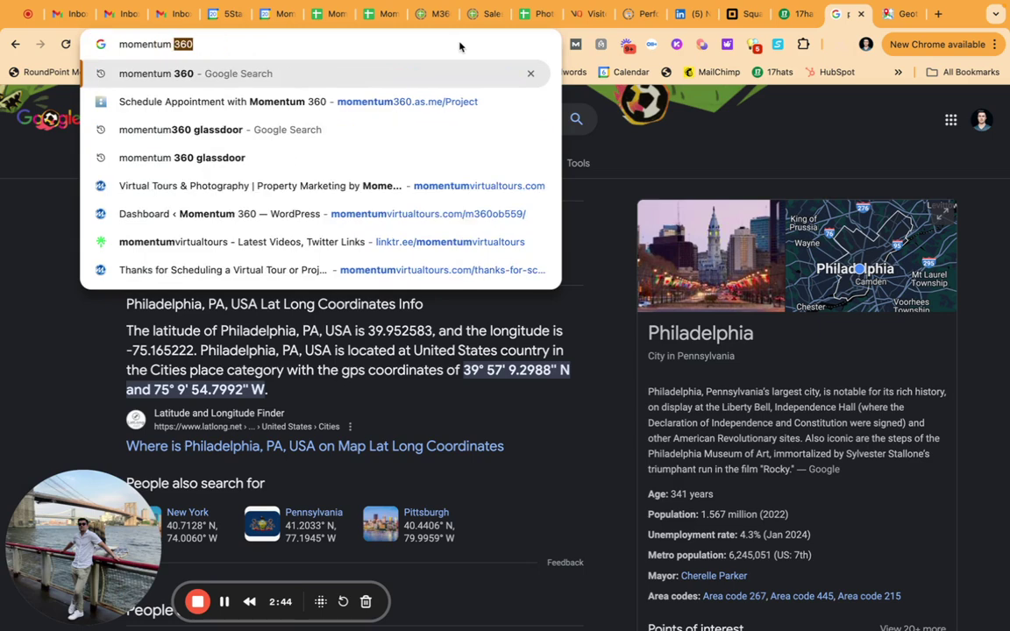
{"action": "key", "text": "Return"}
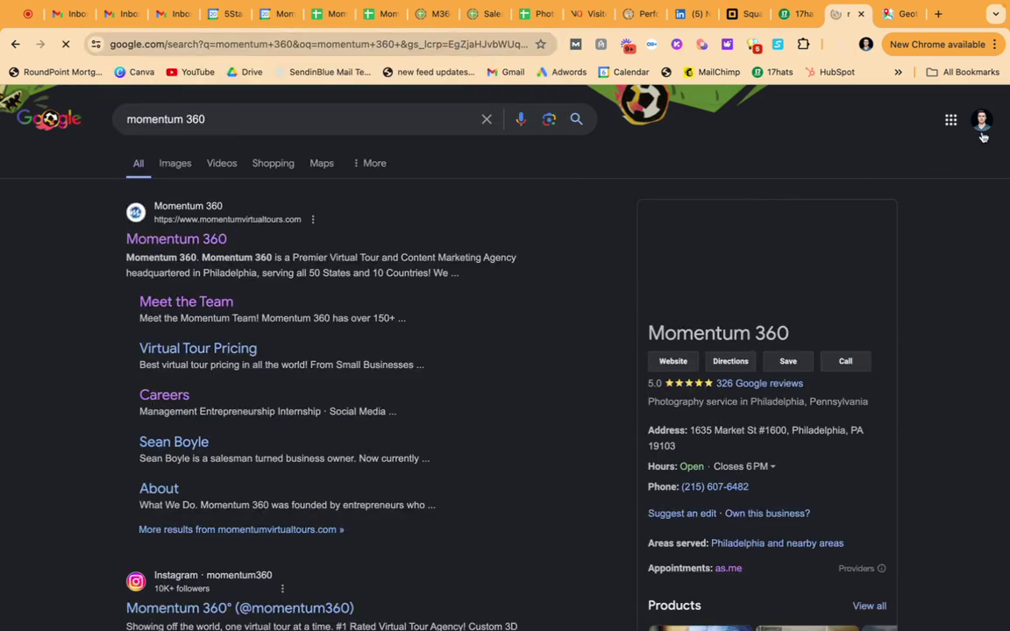
Switch to the Momentum 360 Google account and open Google Business Profile Manager
{"action": "left_click", "coordinate": [982, 121]}
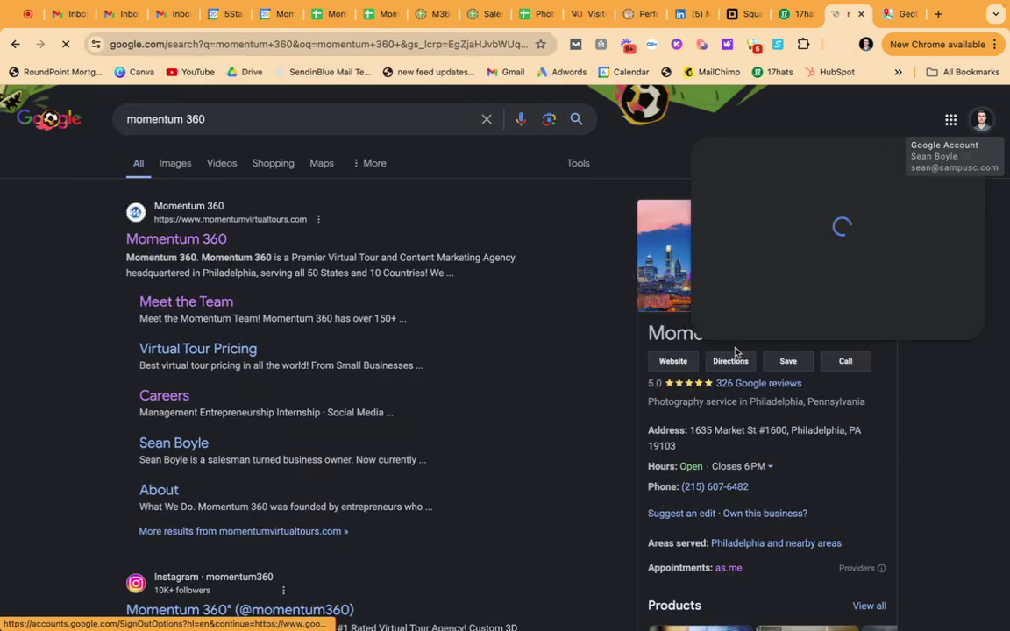
{"action": "left_click", "coordinate": [957, 342]}
{"action": "left_click", "coordinate": [864, 427]}
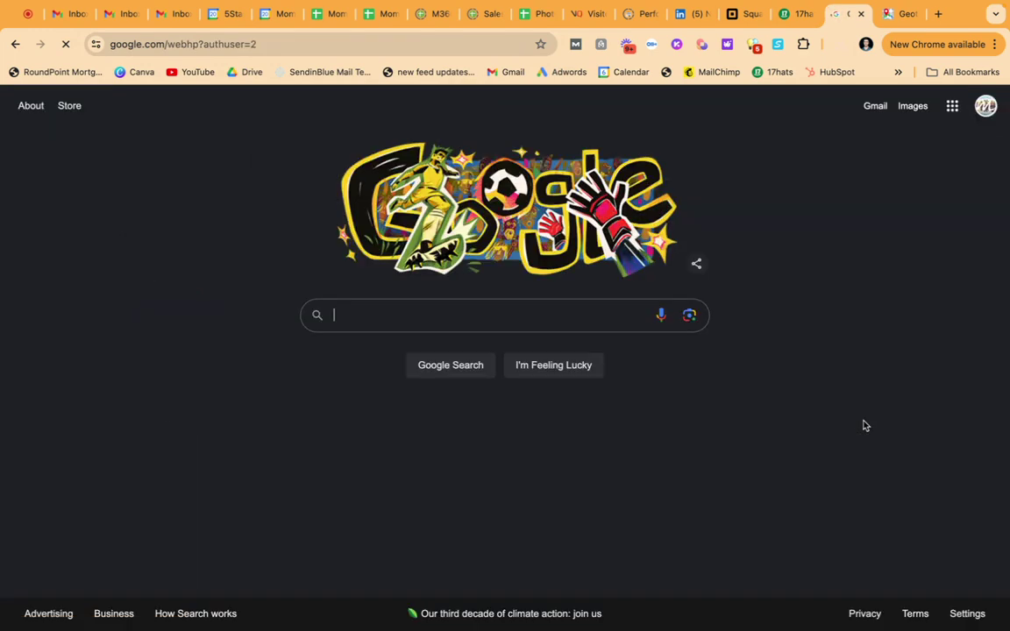
{"action": "left_click", "coordinate": [952, 106]}
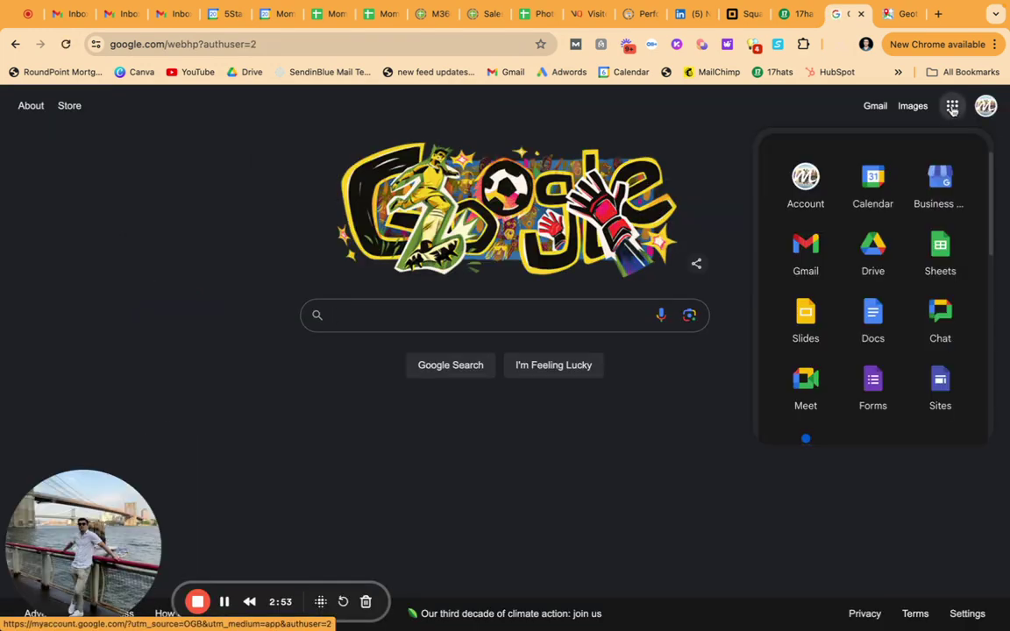
{"action": "left_click", "coordinate": [938, 179]}
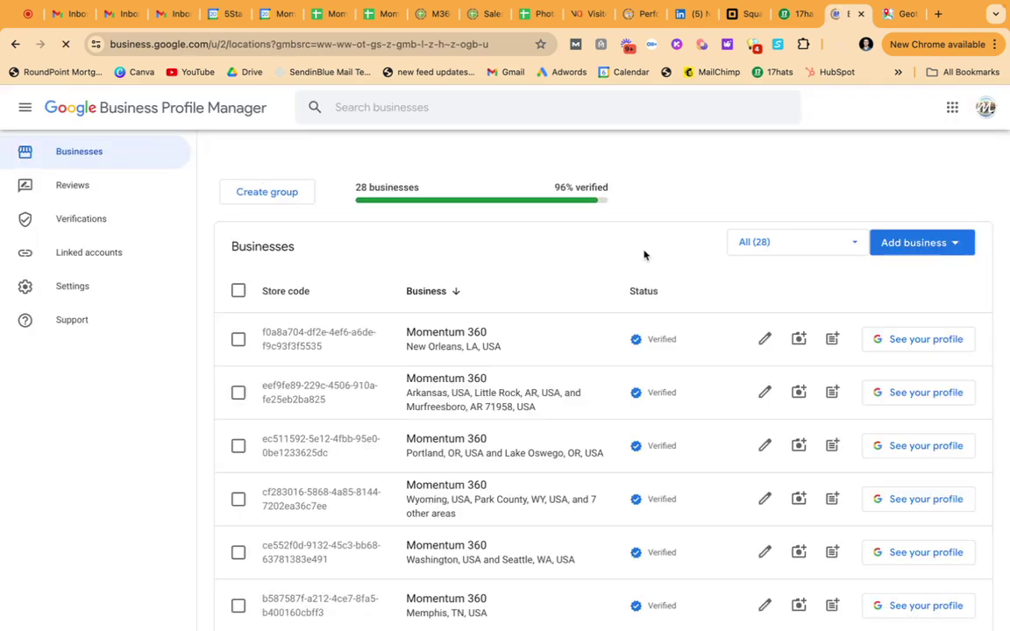
Find the Philadelphia location of Momentum 360 in the businesses list and open its profile on Google
{"action": "scroll", "coordinate": [581, 320], "scroll_direction": "down", "scroll_amount": 10}
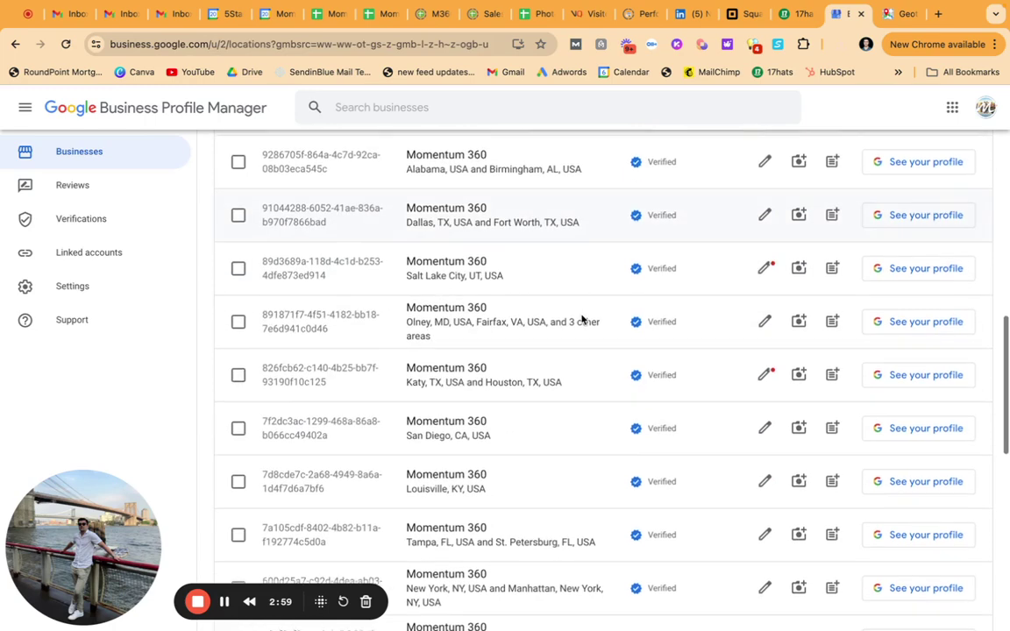
{"action": "scroll", "coordinate": [581, 319], "scroll_direction": "down", "scroll_amount": 5}
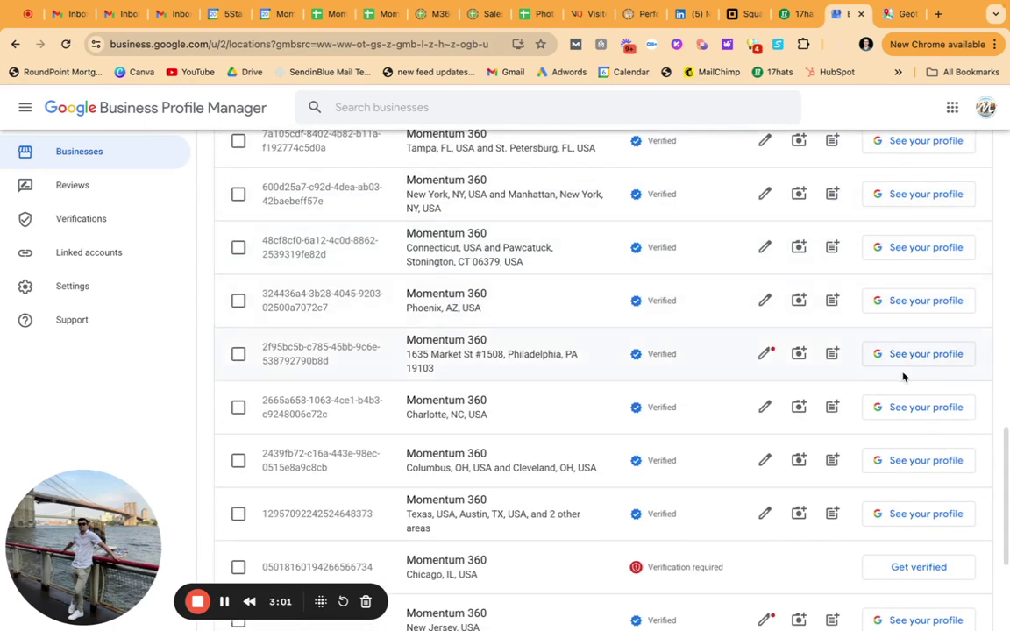
{"action": "left_click", "coordinate": [896, 366]}
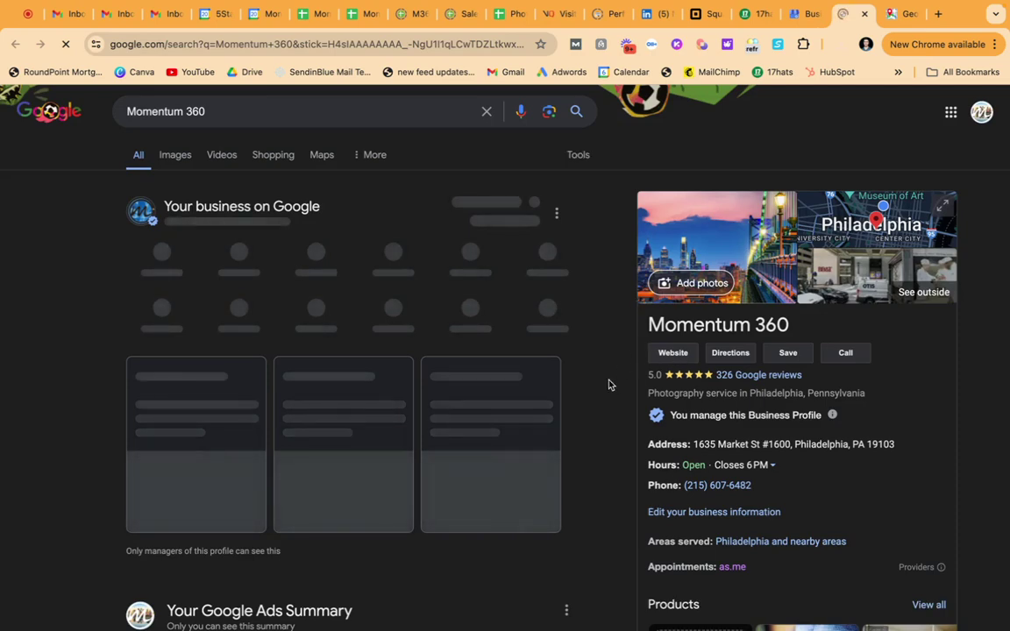
Start a new update on the Philadelphia business profile and attach the downloaded geotagged image (7)(8) (1).png
{"action": "scroll", "coordinate": [610, 385], "scroll_direction": "down", "scroll_amount": 10}
{"action": "scroll", "coordinate": [610, 385], "scroll_direction": "up", "scroll_amount": 10}
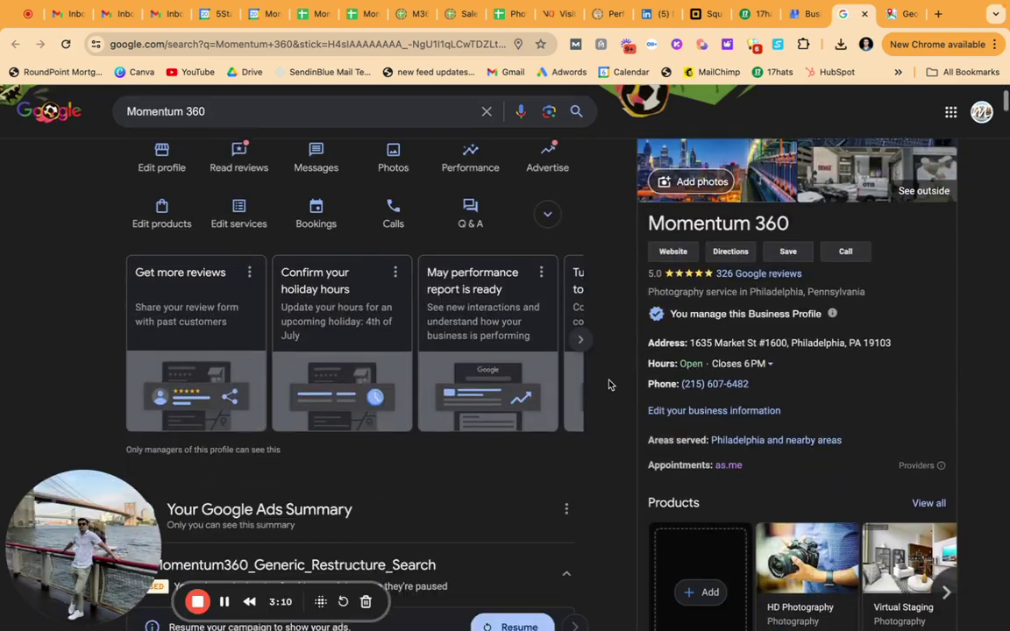
{"action": "scroll", "coordinate": [608, 383], "scroll_direction": "down", "scroll_amount": 2}
{"action": "scroll", "coordinate": [608, 383], "scroll_direction": "up", "scroll_amount": 4}
{"action": "left_click", "coordinate": [550, 313]}
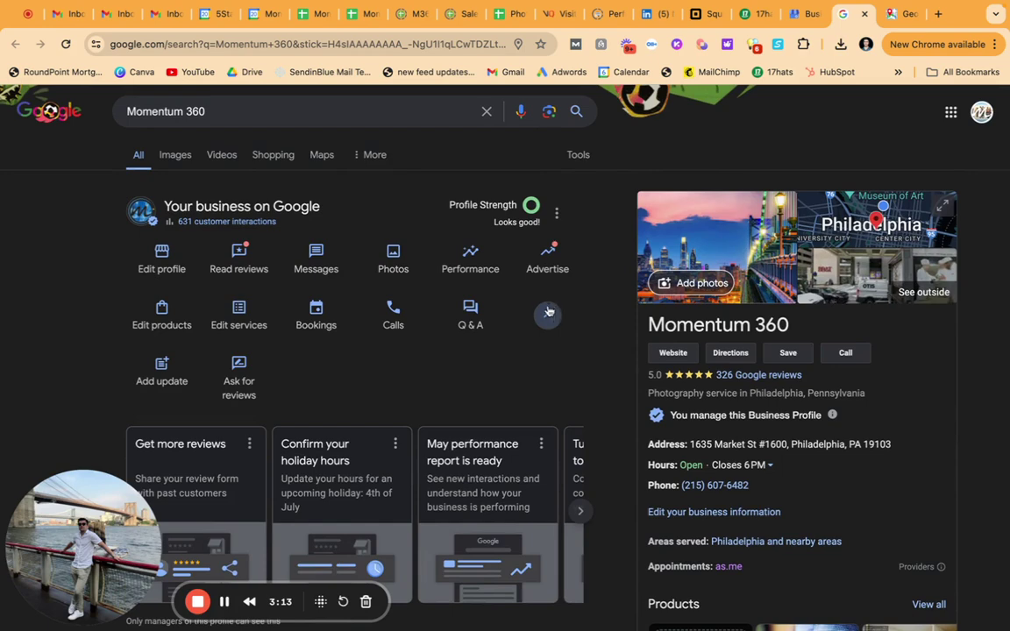
{"action": "left_click", "coordinate": [172, 378]}
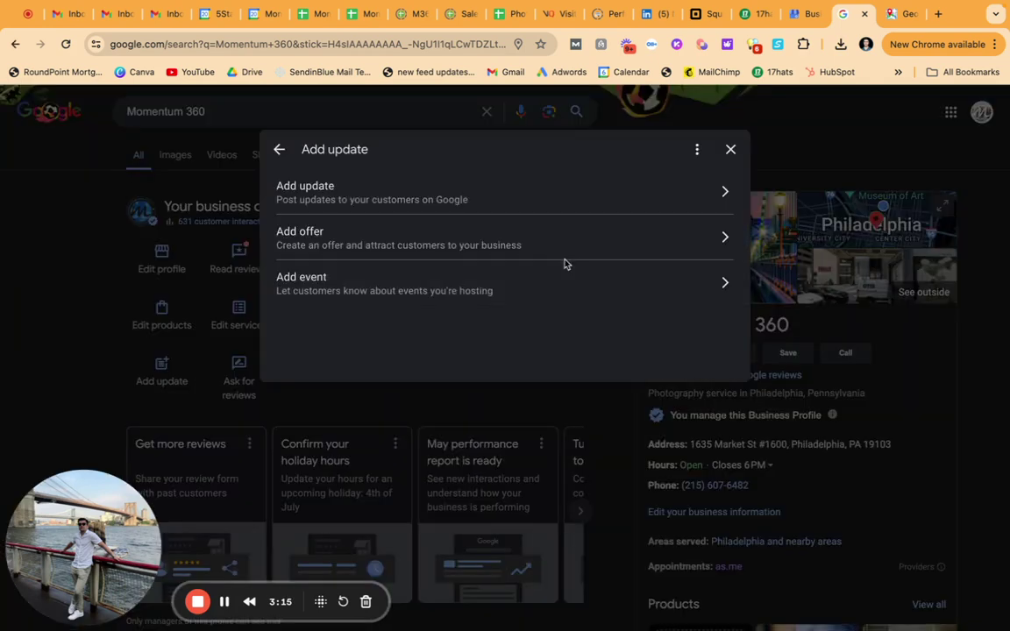
{"action": "left_click", "coordinate": [570, 180]}
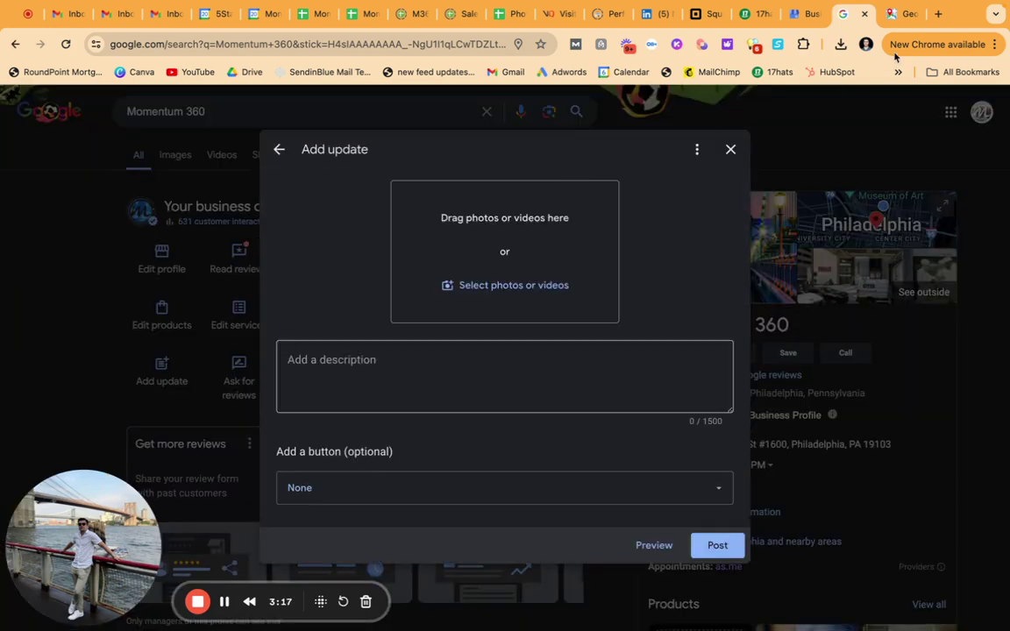
{"action": "left_click", "coordinate": [840, 44]}
{"action": "left_click_drag", "start_coordinate": [722, 115], "coordinate": [492, 258]}
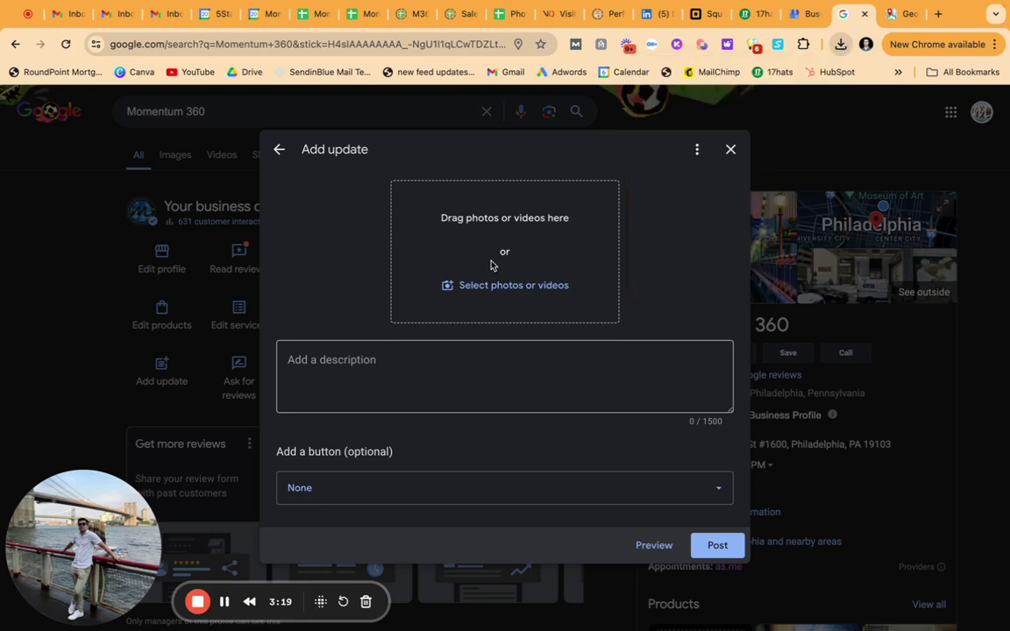
Enter the update's description as "Learn about our new YouTube video called Local Service Ads for Real Estate Agents in Philadelphia!"
{"action": "left_click", "coordinate": [367, 415]}
{"action": "type", "text": "Learn about our new Yo"}
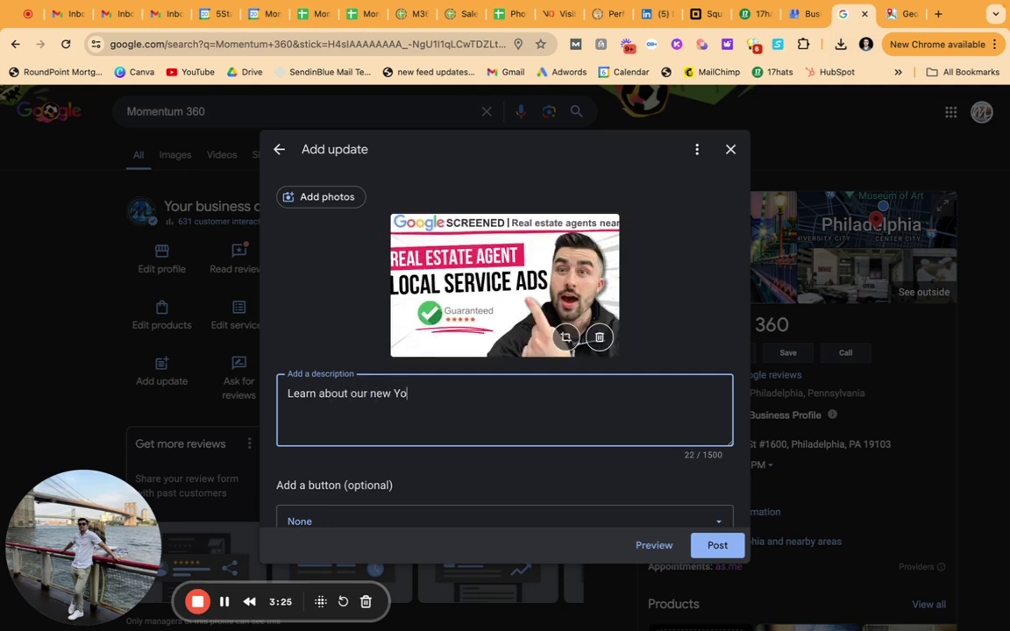
{"action": "type", "text": "uTube video called REal Estateal Esta"}
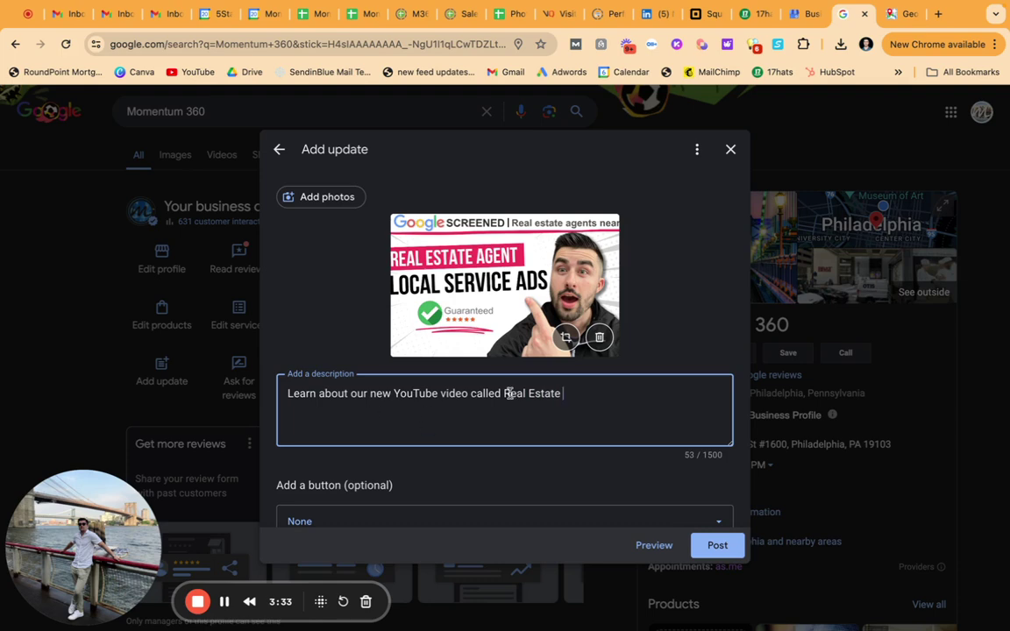
{"action": "left_click", "coordinate": [506, 394]}
{"action": "type", "text": "Local Service Ads for"}
{"action": "left_click", "coordinate": [702, 394]}
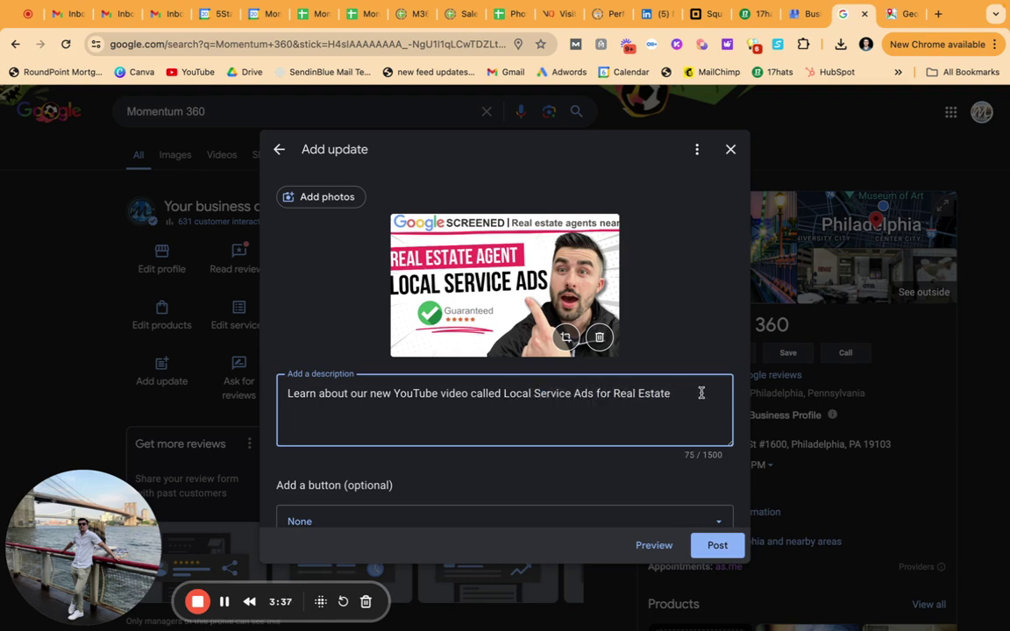
{"action": "type", "text": "Agents in Pghil"}
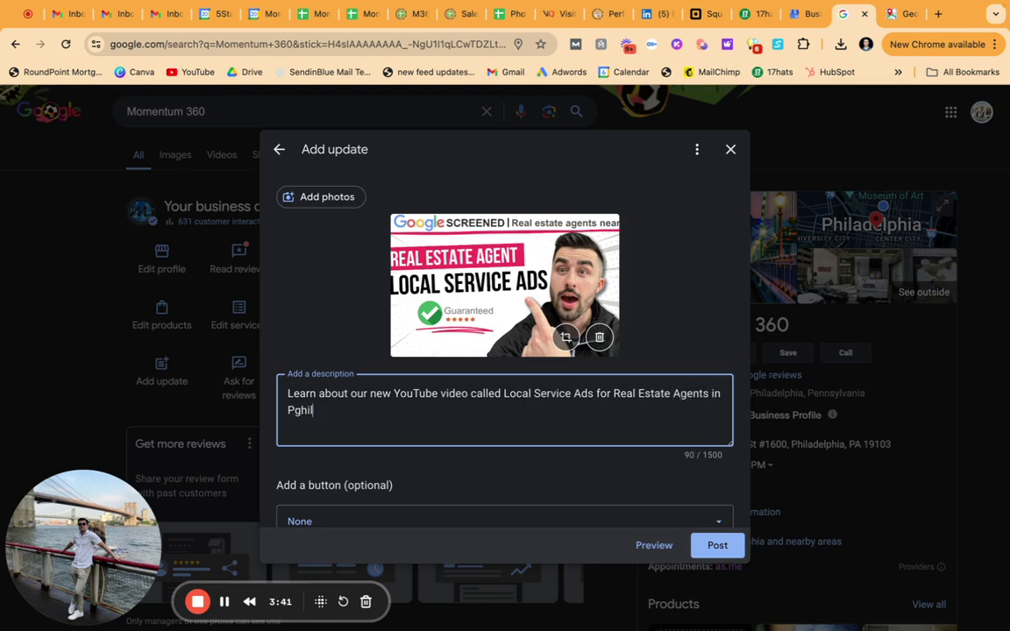
{"action": "type", "text": "adiladelphia!"}
Add a "Learn more" button to the update and try to preview the post with the button link empty
{"action": "scroll", "coordinate": [378, 429], "scroll_direction": "down", "scroll_amount": 1}
{"action": "left_click", "coordinate": [368, 483]}
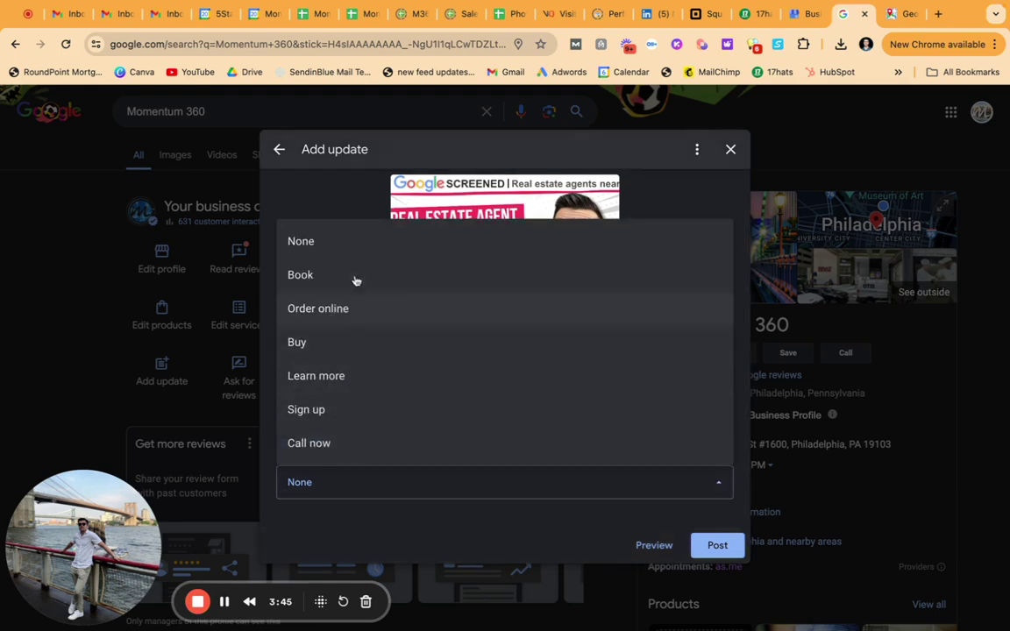
{"action": "left_click", "coordinate": [343, 377]}
{"action": "scroll", "coordinate": [355, 421], "scroll_direction": "down", "scroll_amount": 1}
{"action": "left_click", "coordinate": [344, 479]}
{"action": "left_click", "coordinate": [656, 545]}
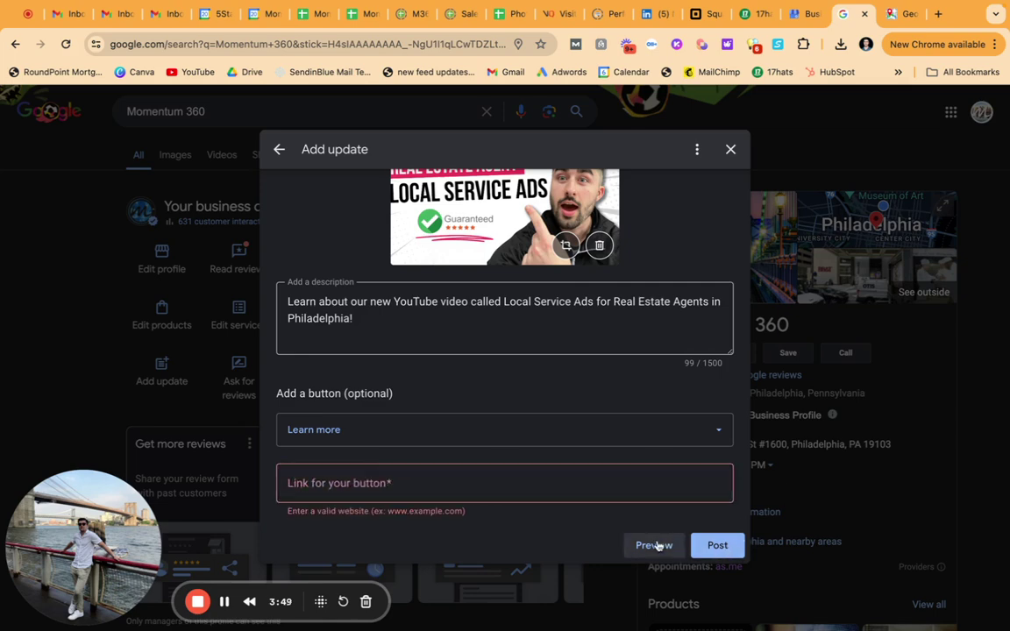
Copy the URL of the Momentum 360 YouTube channel and paste it as the link for the update's "Learn more" button
{"action": "left_click", "coordinate": [904, 15]}
{"action": "left_click", "coordinate": [461, 41]}
{"action": "type", "text": "you"}
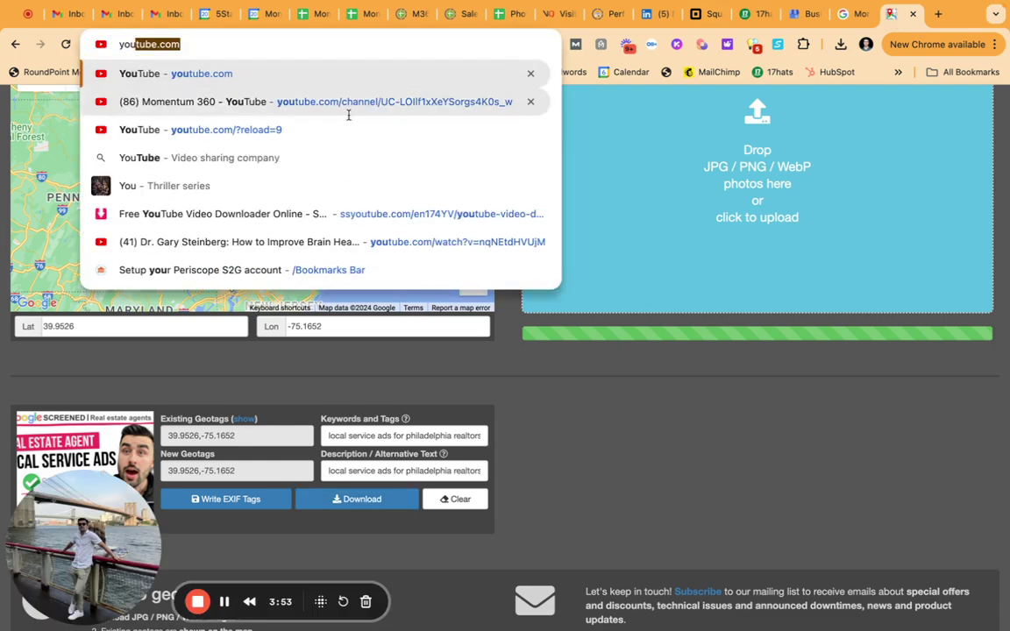
{"action": "left_click", "coordinate": [320, 105]}
{"action": "right_click", "coordinate": [244, 43]}
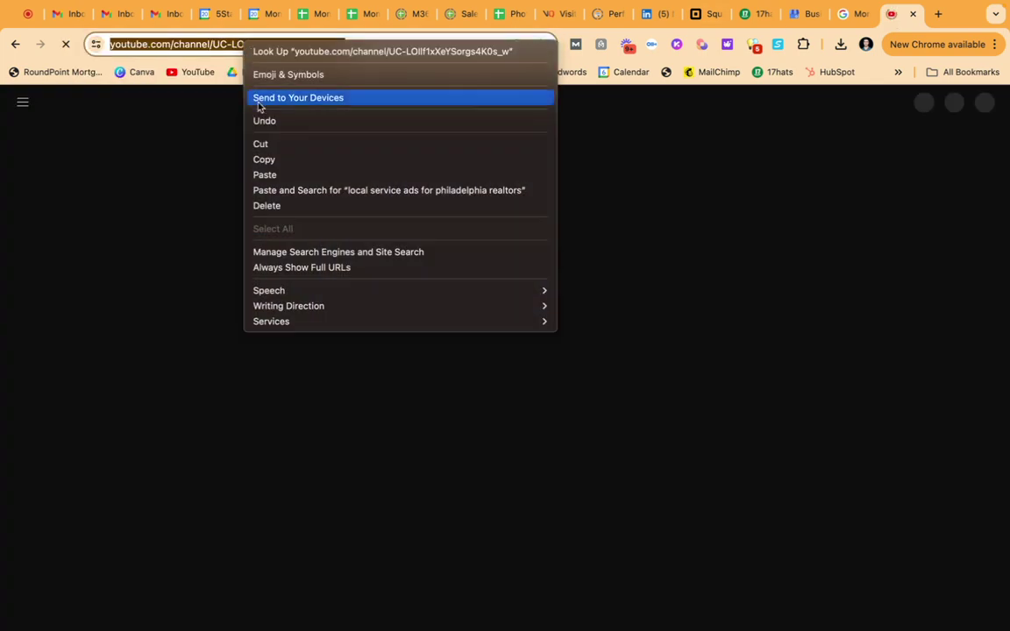
{"action": "left_click", "coordinate": [264, 161]}
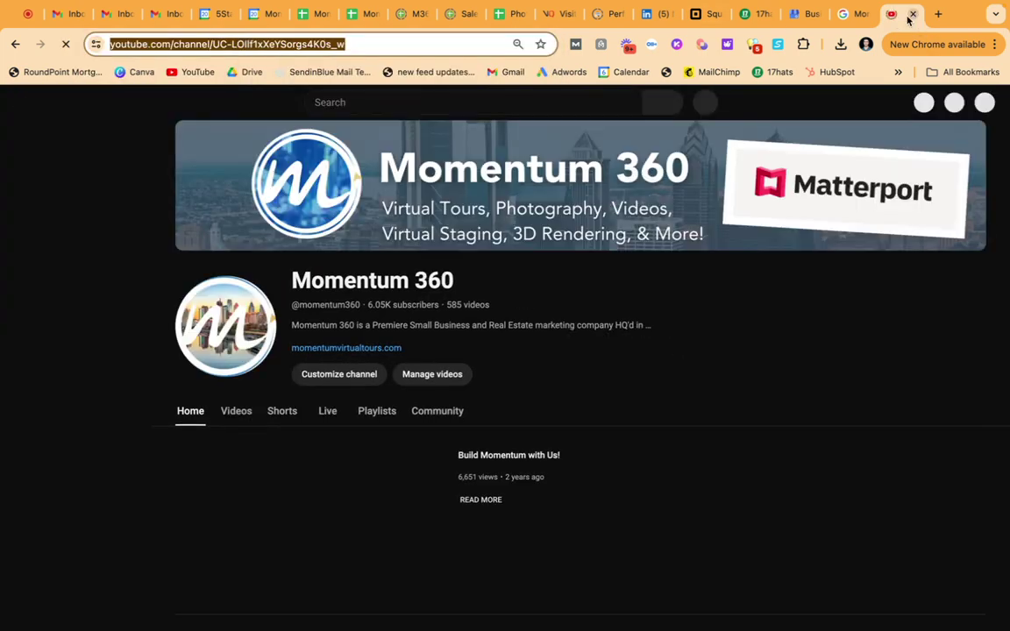
{"action": "key", "text": "ctrl+w"}
{"action": "left_click", "coordinate": [354, 484]}
{"action": "key", "text": "ctrl+v"}
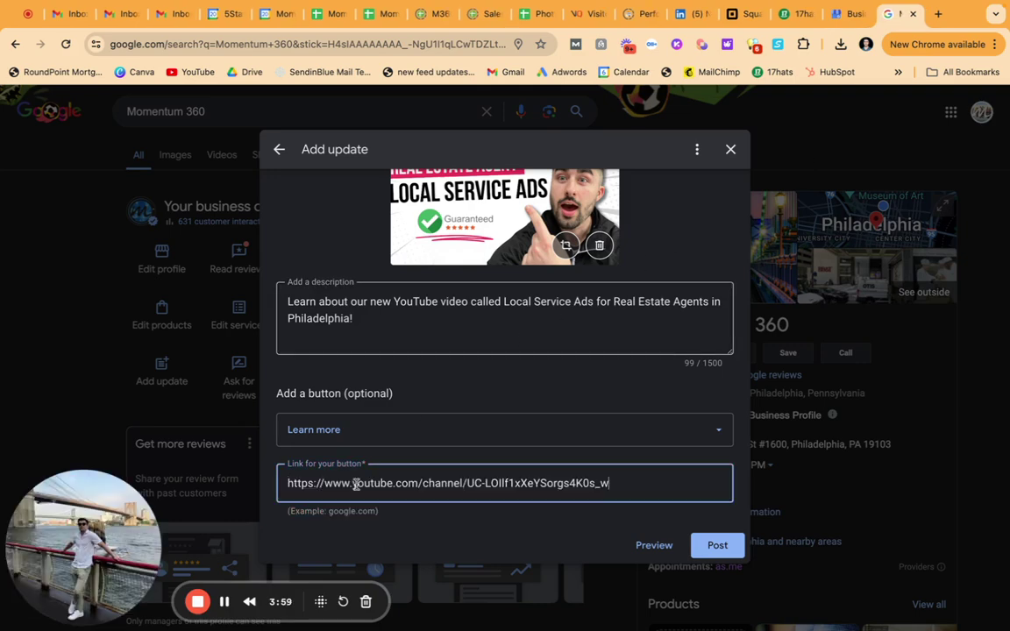
Preview and post the update, and check it in the profile's list of recent updates
{"action": "left_click", "coordinate": [653, 545]}
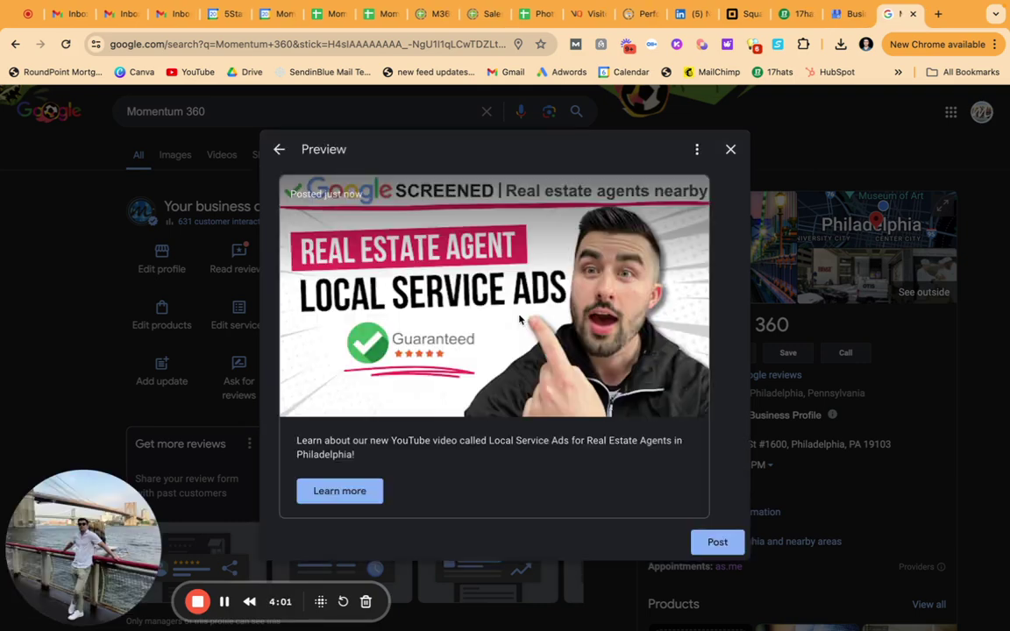
{"action": "left_click", "coordinate": [715, 543]}
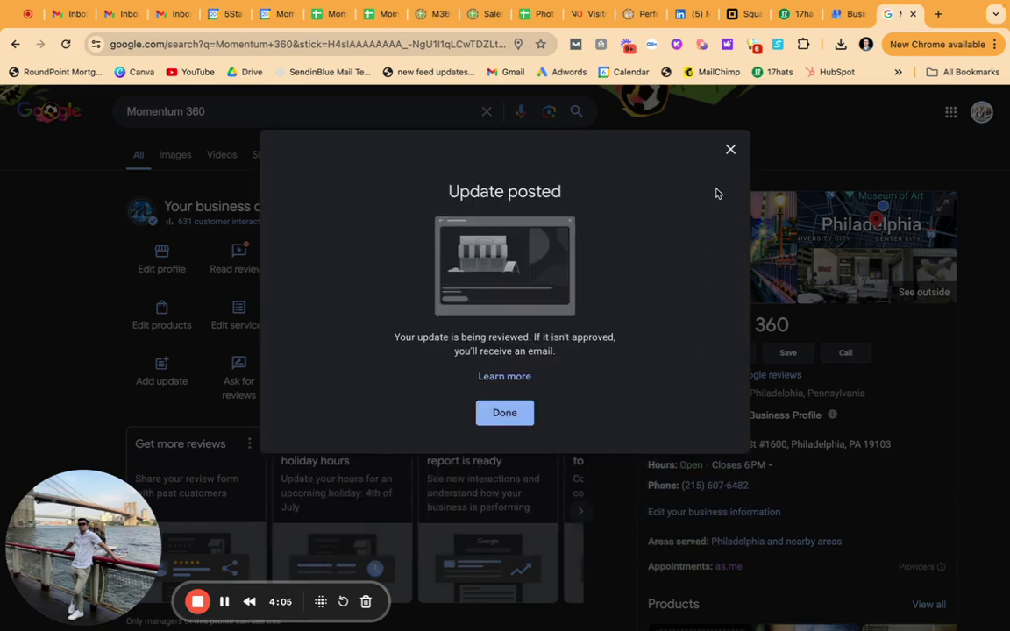
{"action": "left_click", "coordinate": [514, 412]}
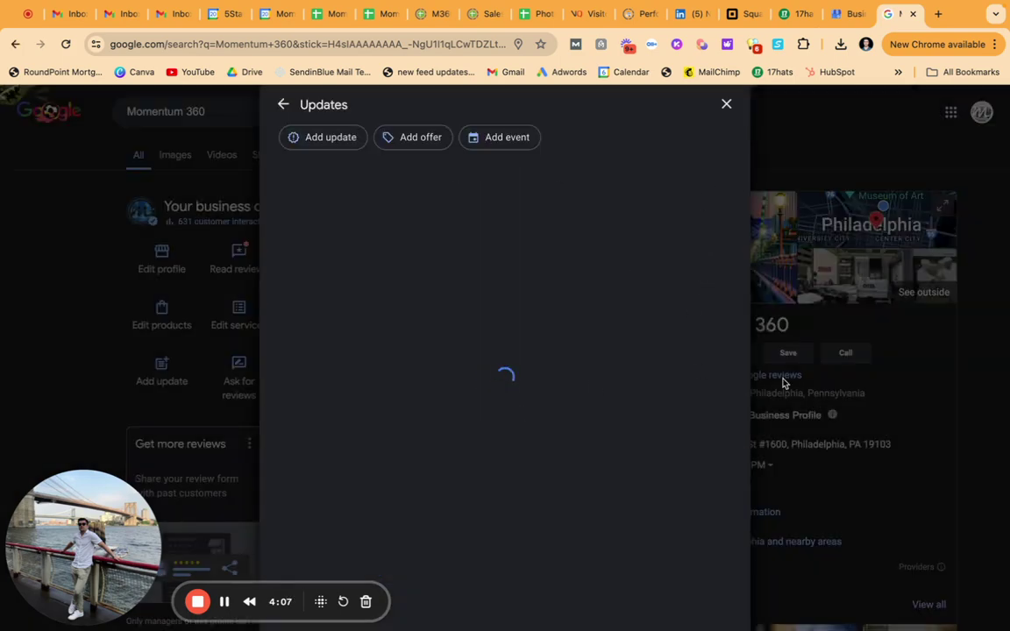
{"action": "scroll", "coordinate": [527, 375], "scroll_direction": "down", "scroll_amount": 1}
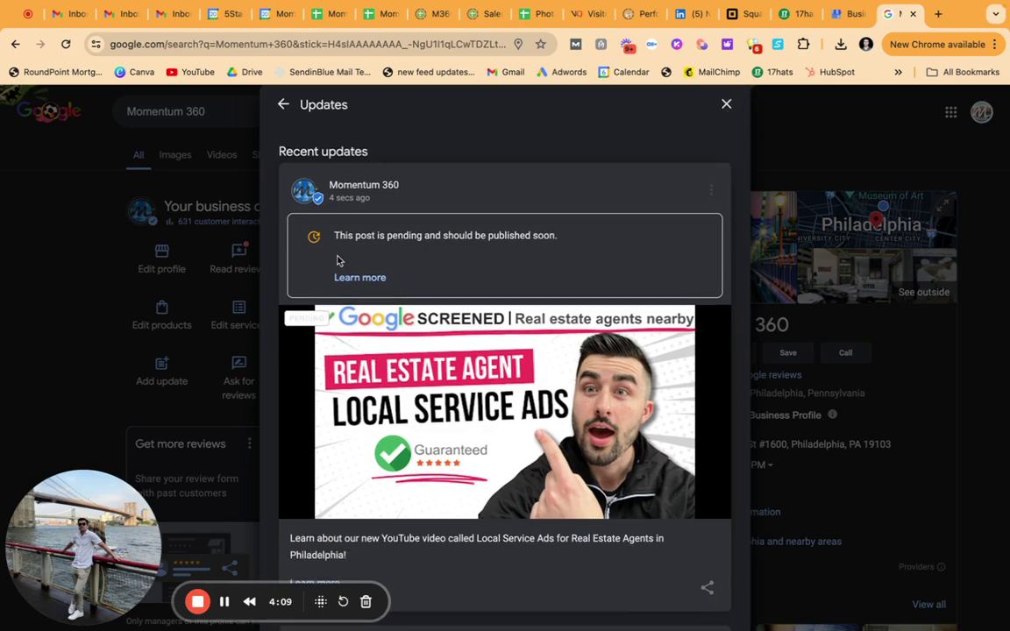
{"action": "scroll", "coordinate": [338, 261], "scroll_direction": "down", "scroll_amount": 6}
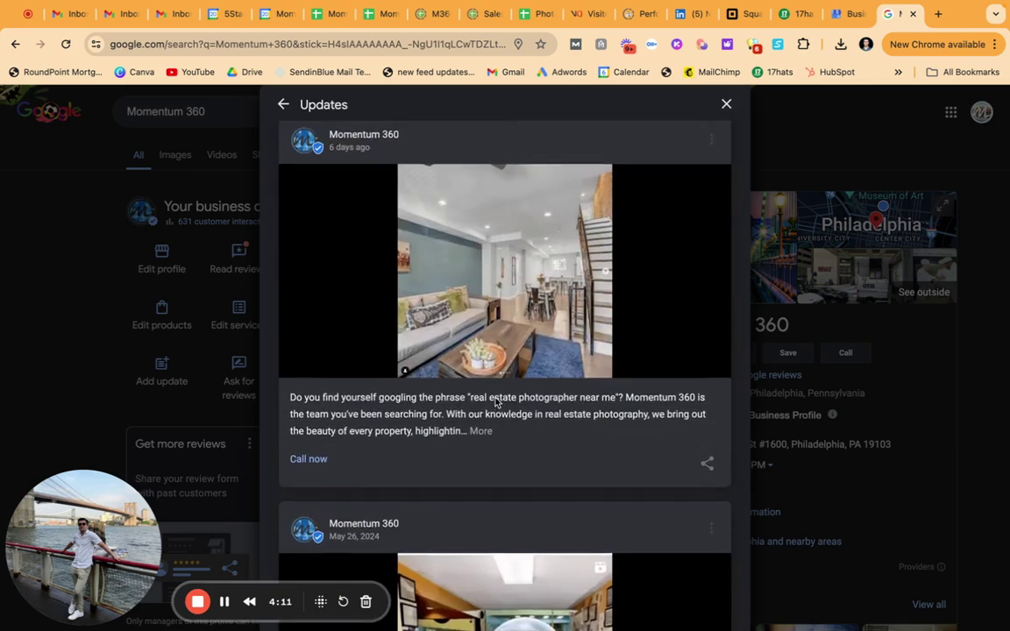
{"action": "scroll", "coordinate": [497, 401], "scroll_direction": "up", "scroll_amount": 7}
{"action": "left_click", "coordinate": [726, 105]}
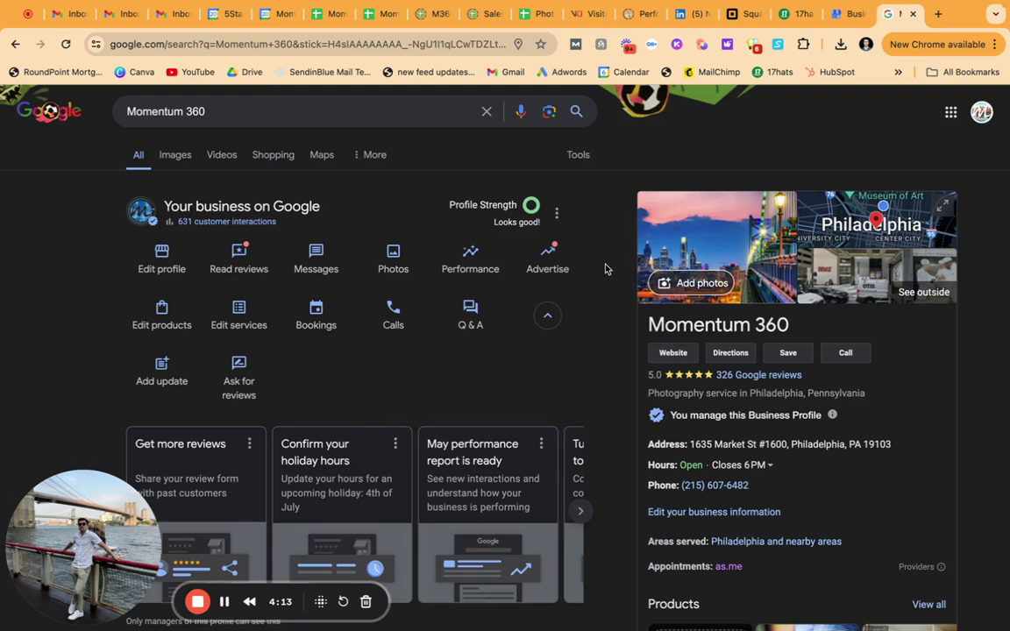